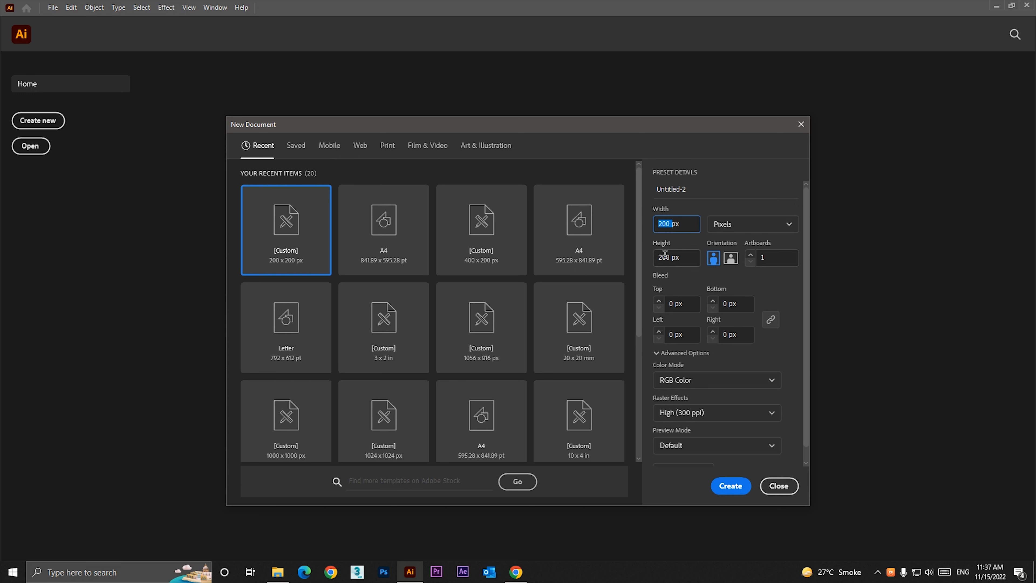
- Create a new 200 x 200 px document with RGB Color mode and High (300 ppi) raster effects
click(666, 256)
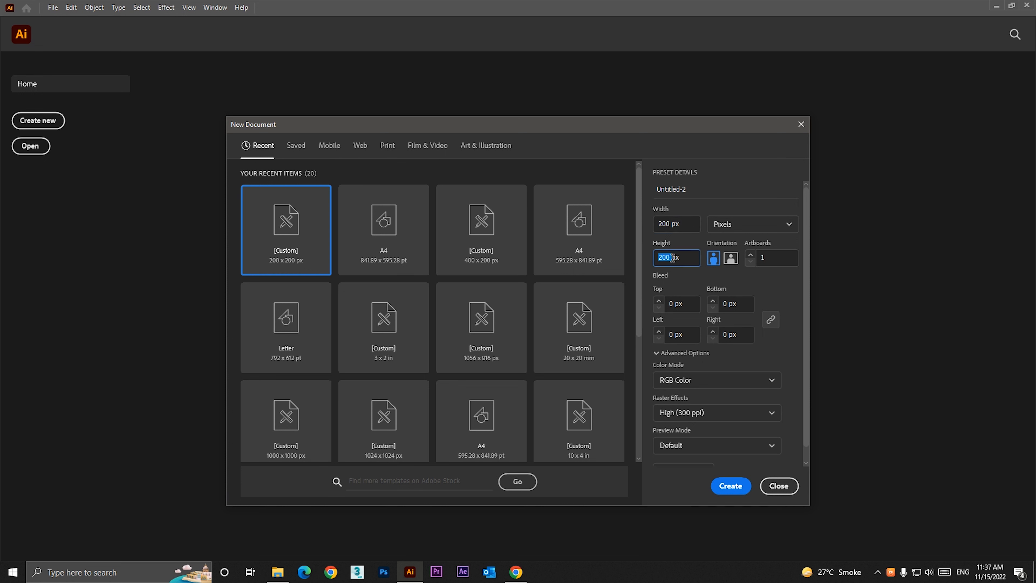
click(686, 379)
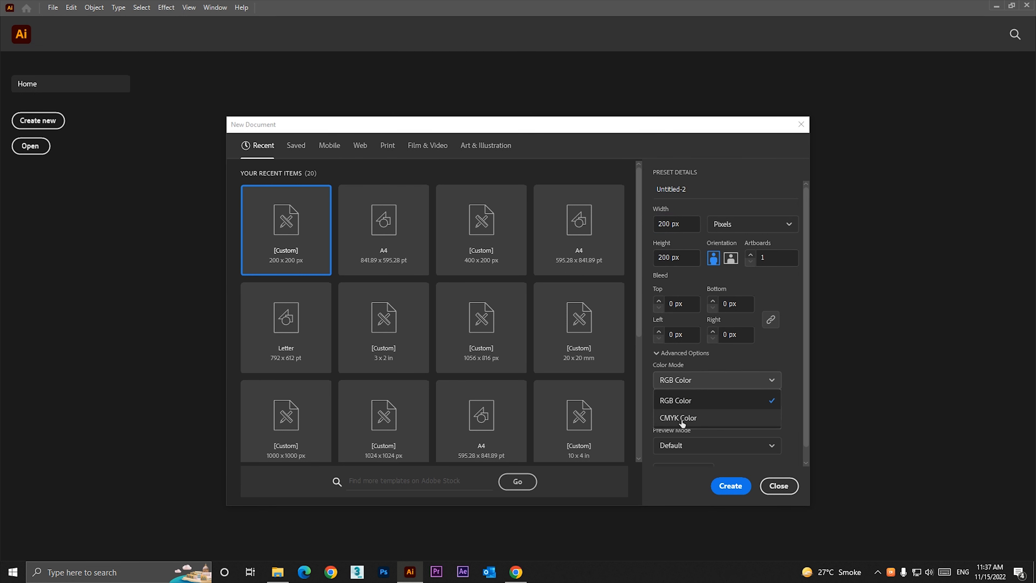
click(680, 402)
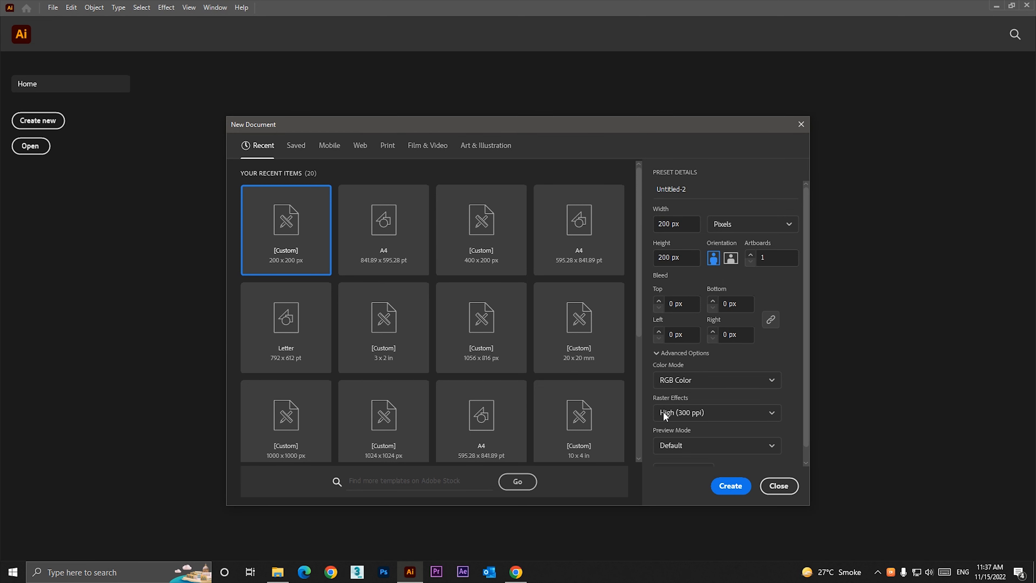
click(689, 412)
click(673, 434)
click(729, 486)
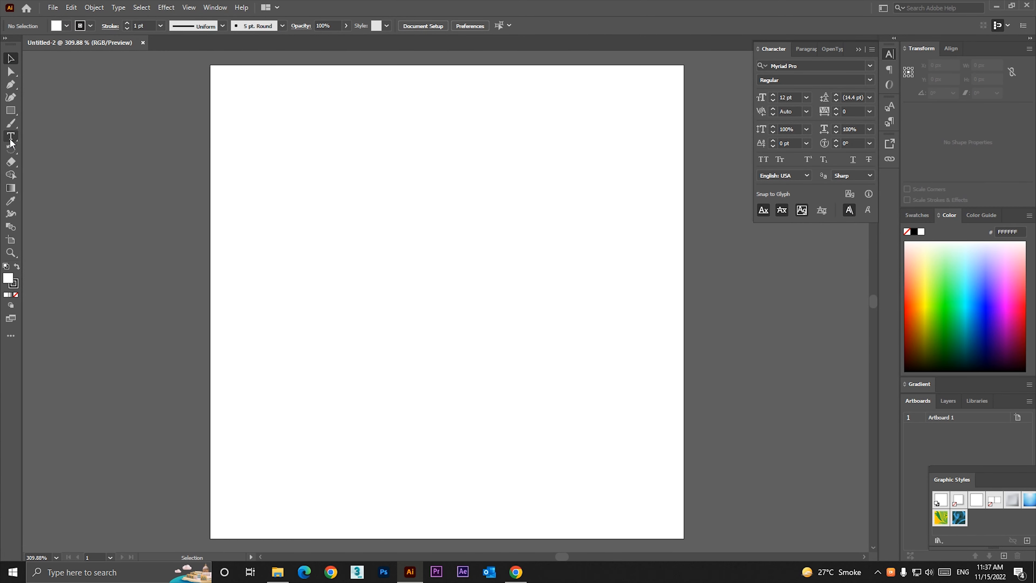
- Draw an open C-shaped bracket in the middle of the artboard with the Pen tool and enlarge it to about 45 x 70 px
click(11, 88)
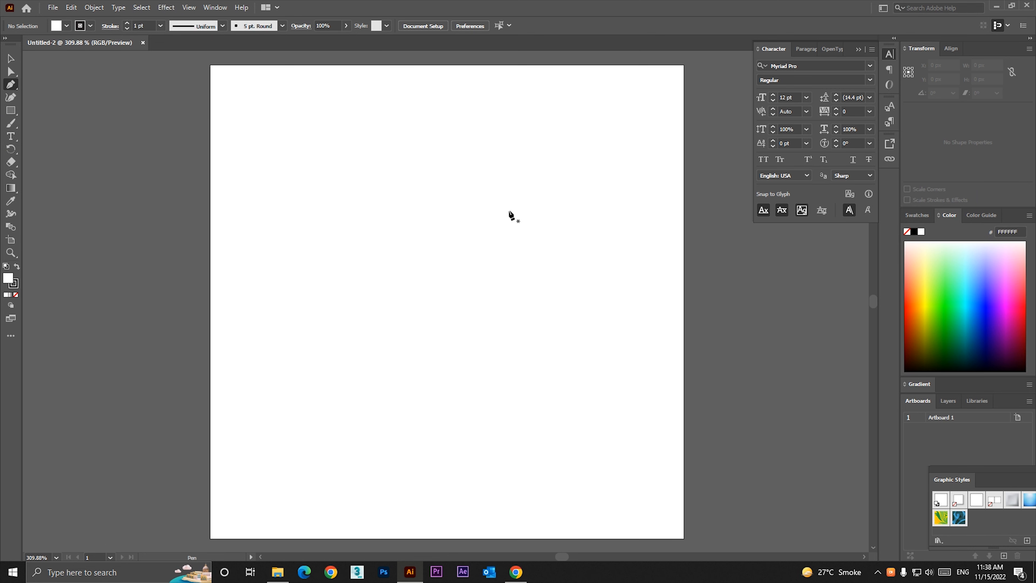
click(522, 203)
click(448, 203)
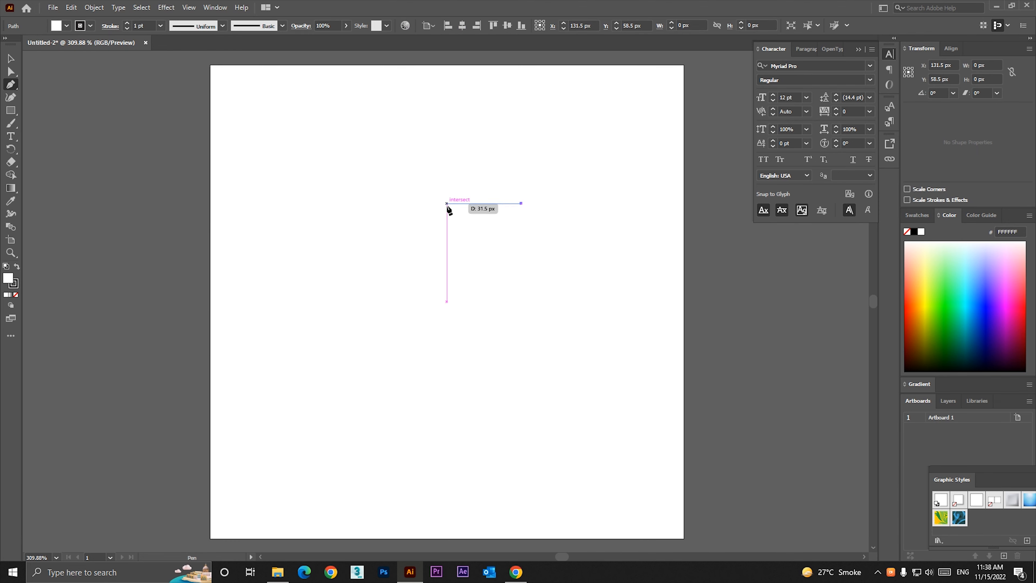
key(ctrl+z)
click(447, 203)
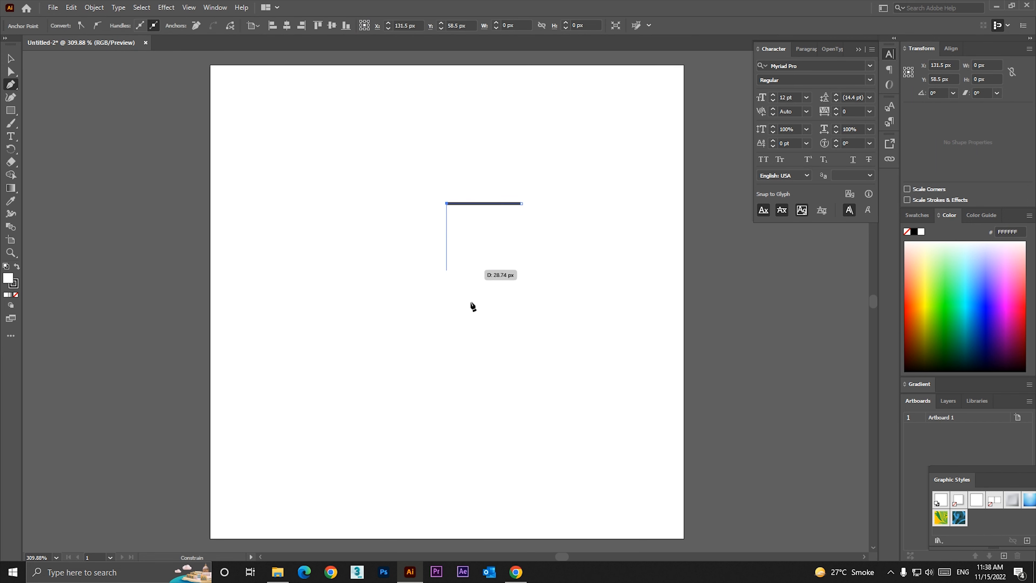
click(447, 319)
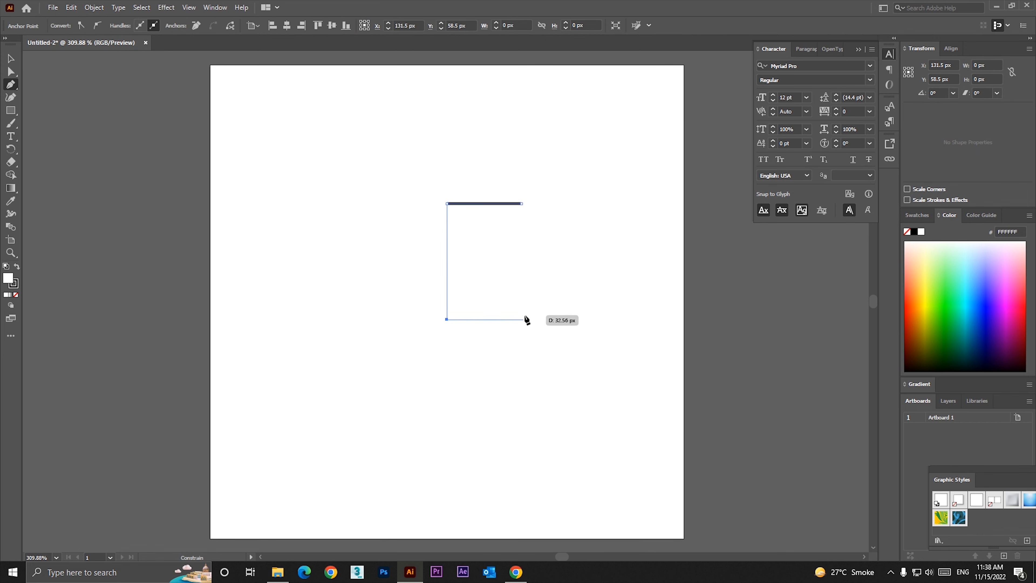
click(522, 319)
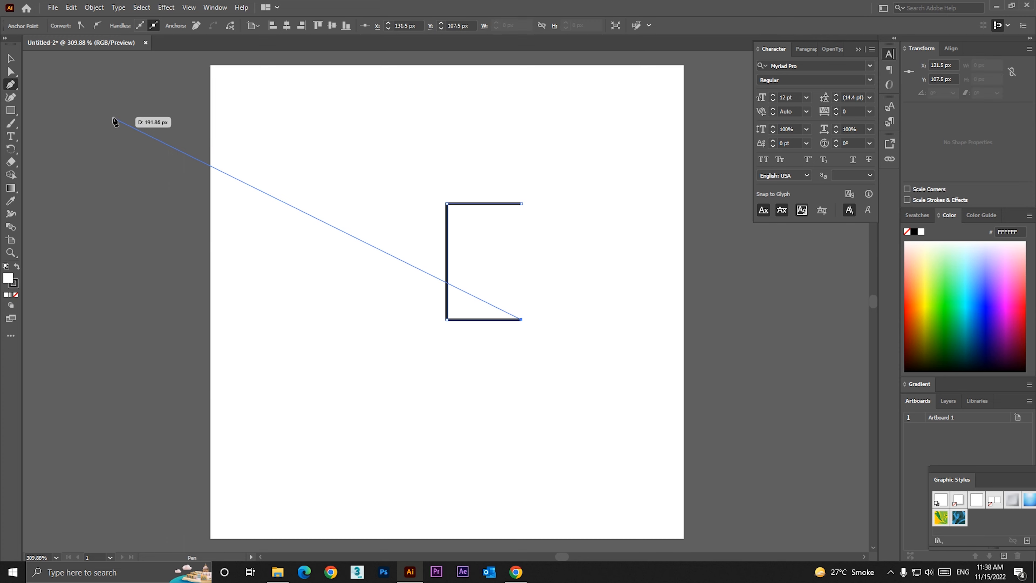
click(13, 62)
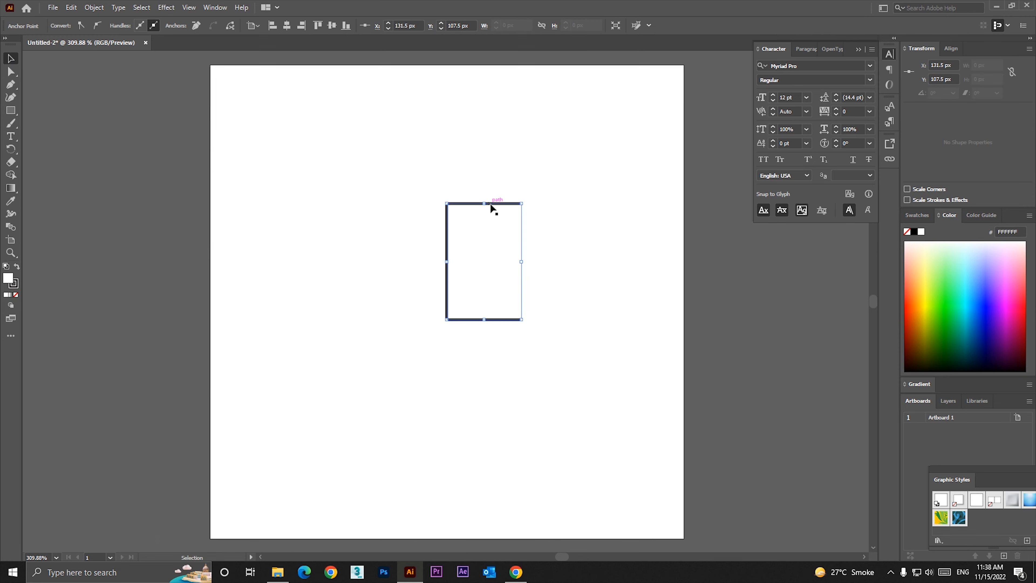
drag(502, 205, 481, 208)
- Draw a circle of about 16 px at the open end of the bracket's upper line with the Ellipse tool
click(9, 116)
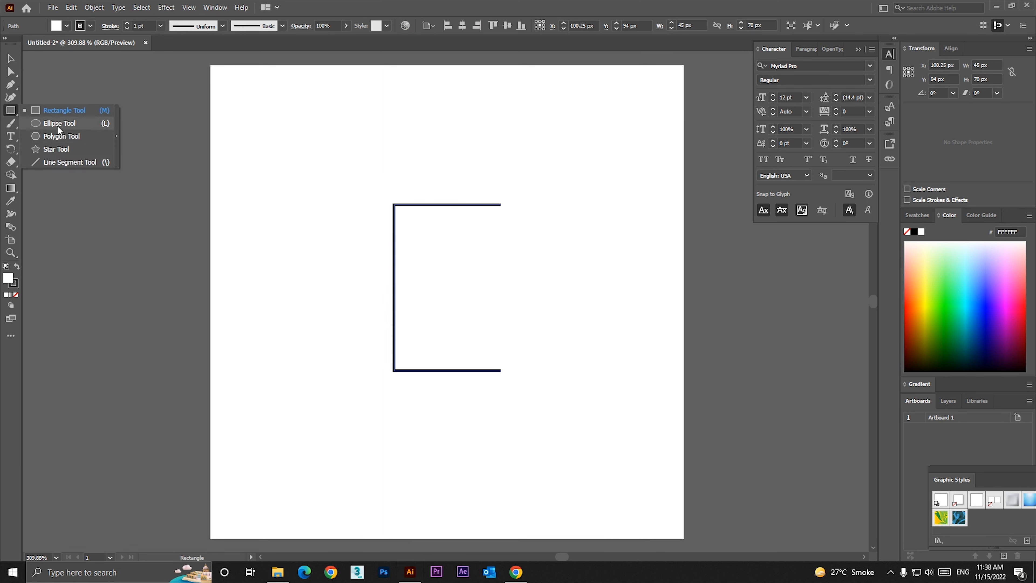
click(56, 124)
scroll(455, 220, up, 3)
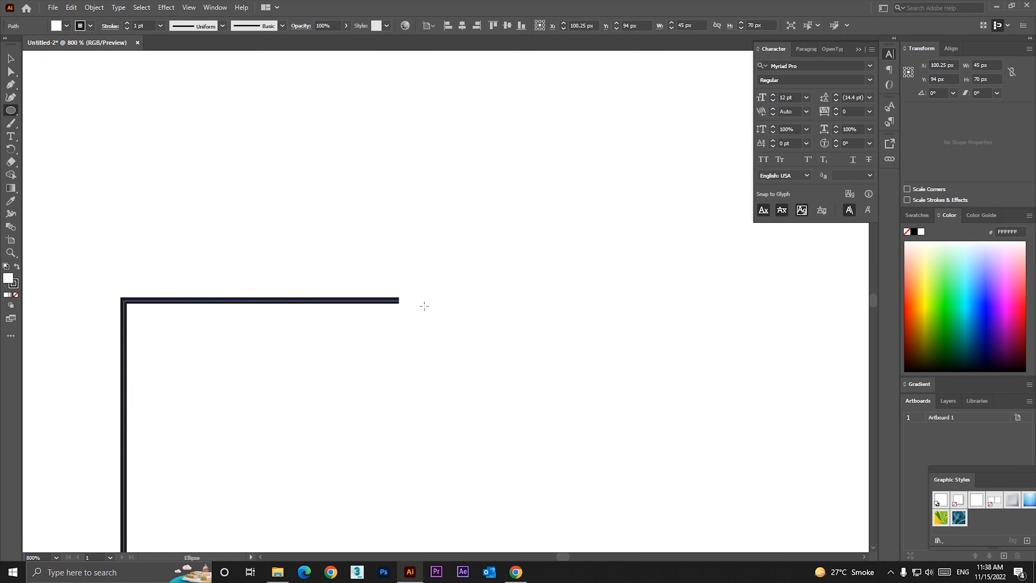
drag(423, 301, 472, 332)
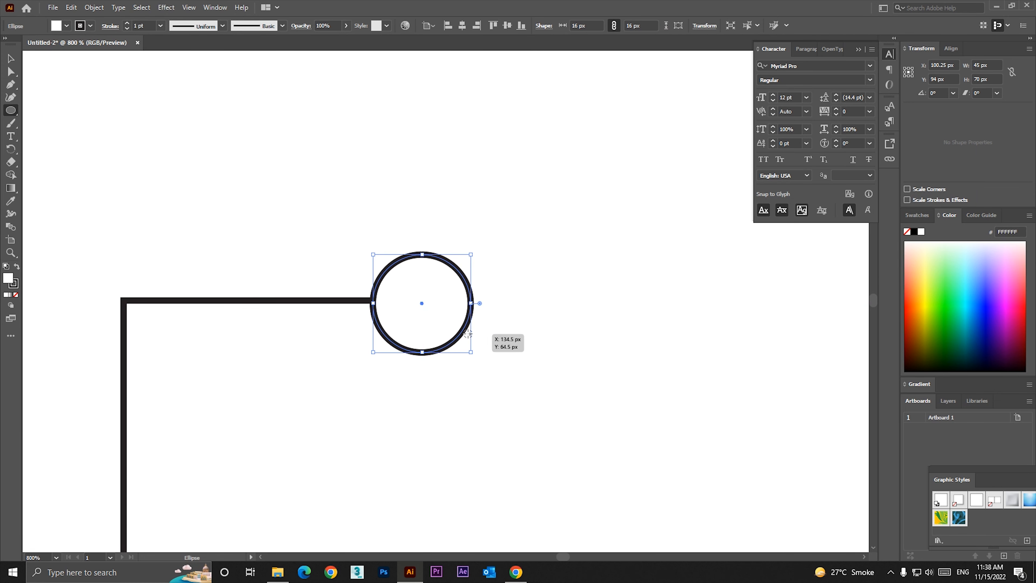
- Remove the fill from both the circle and the bracket path, keeping their black strokes
click(11, 60)
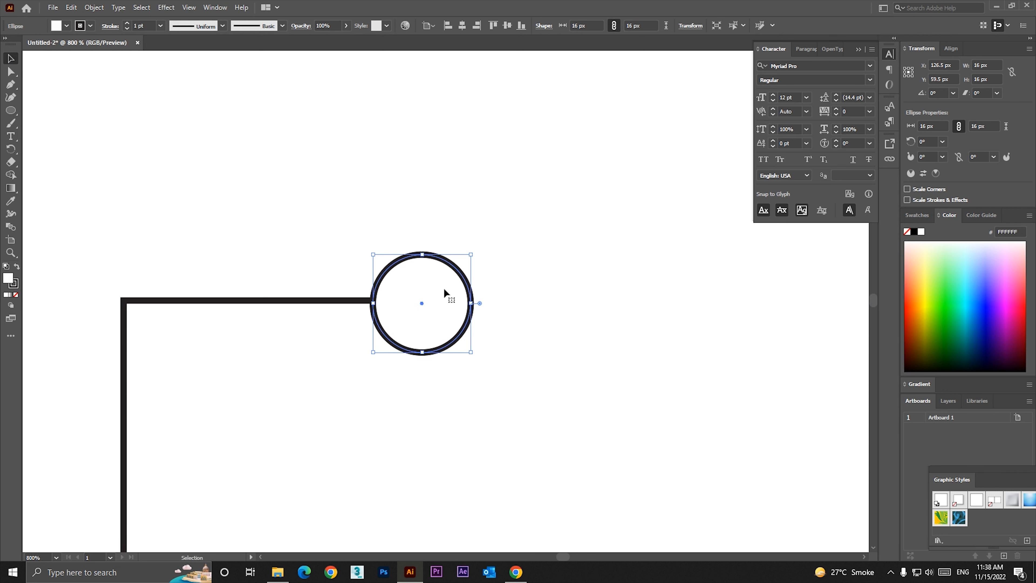
click(65, 27)
click(11, 43)
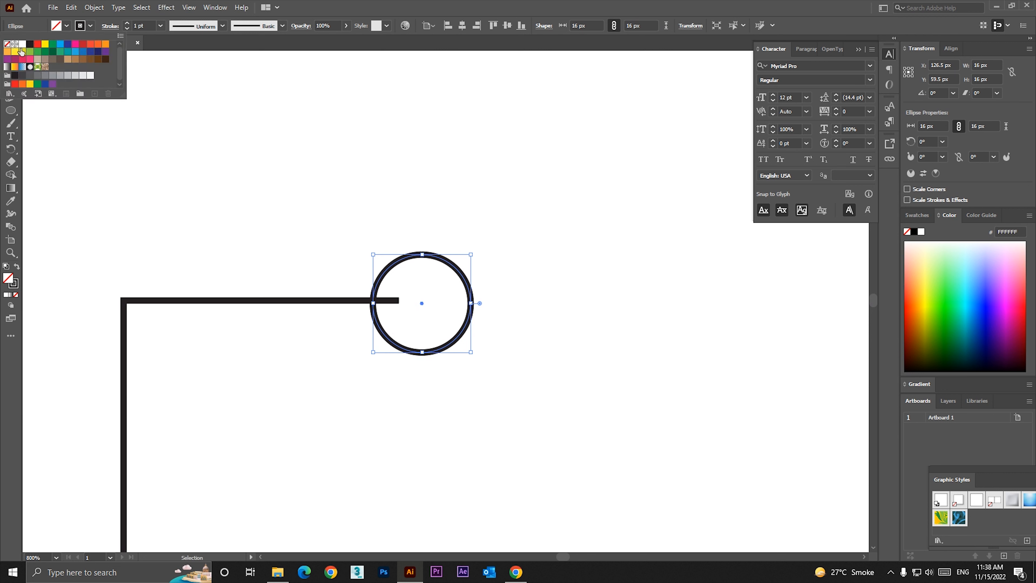
click(319, 306)
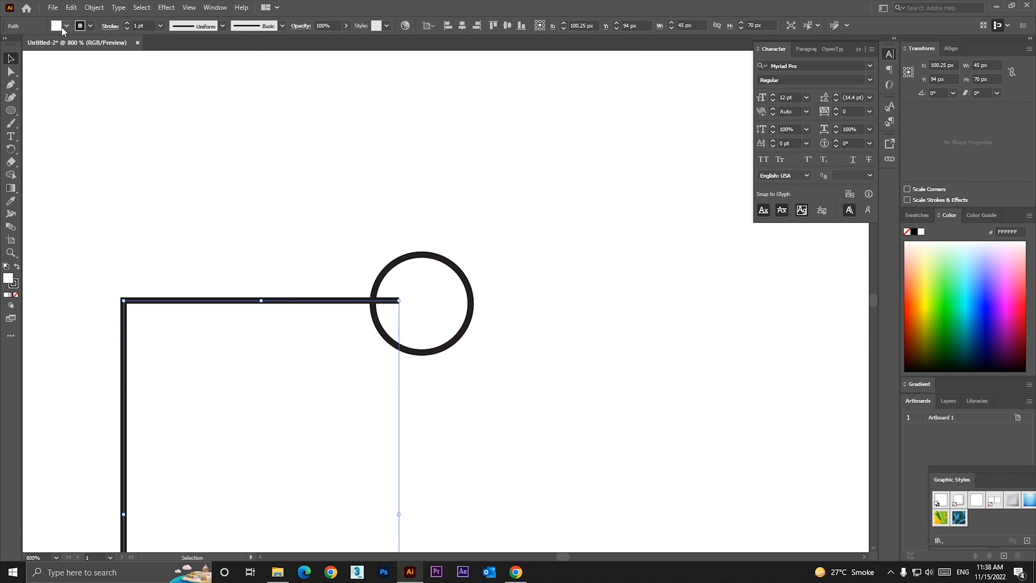
click(66, 26)
click(9, 44)
click(62, 83)
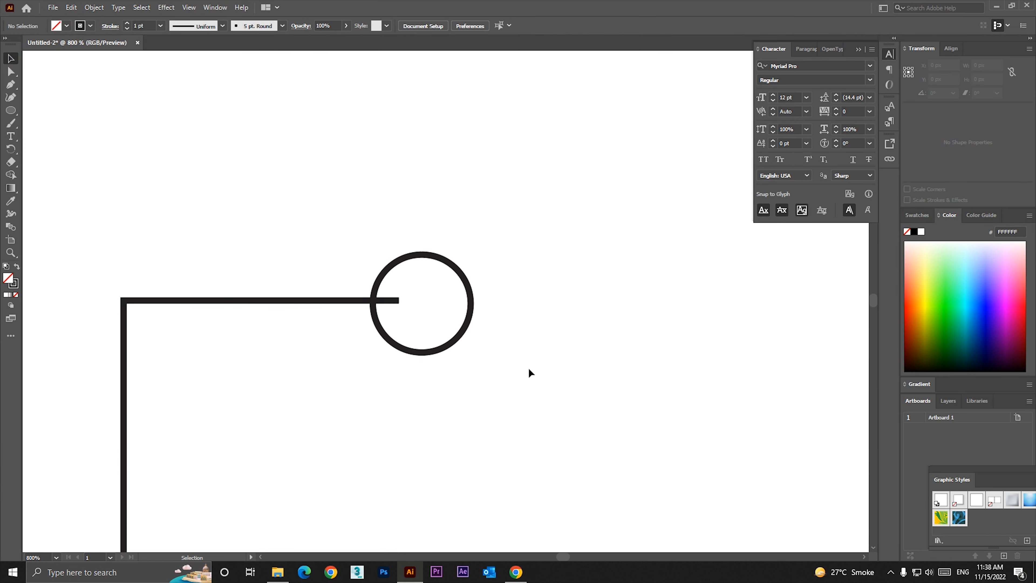
- Nudge the circle about 4 px to the right so its edge meets the end of the upper line
click(464, 295)
key(Right)
key(Right)
key(Right)
key(Right)
key(Right)
key(Right)
key(Right)
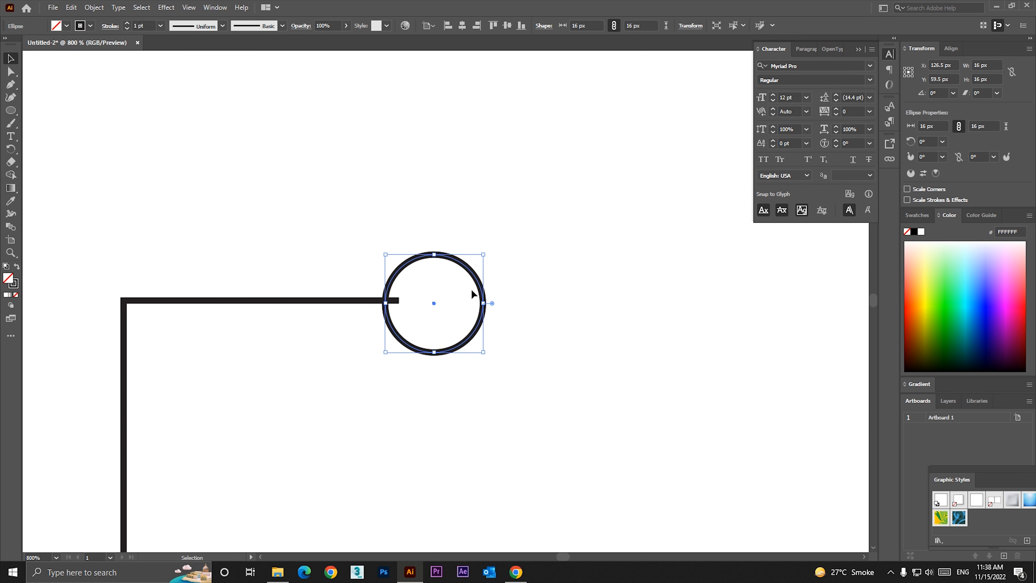
- Duplicate the circle onto the end of the bracket's lower line and again about midway between the two circles
key(ctrl+minus)
key(ctrl+minus)
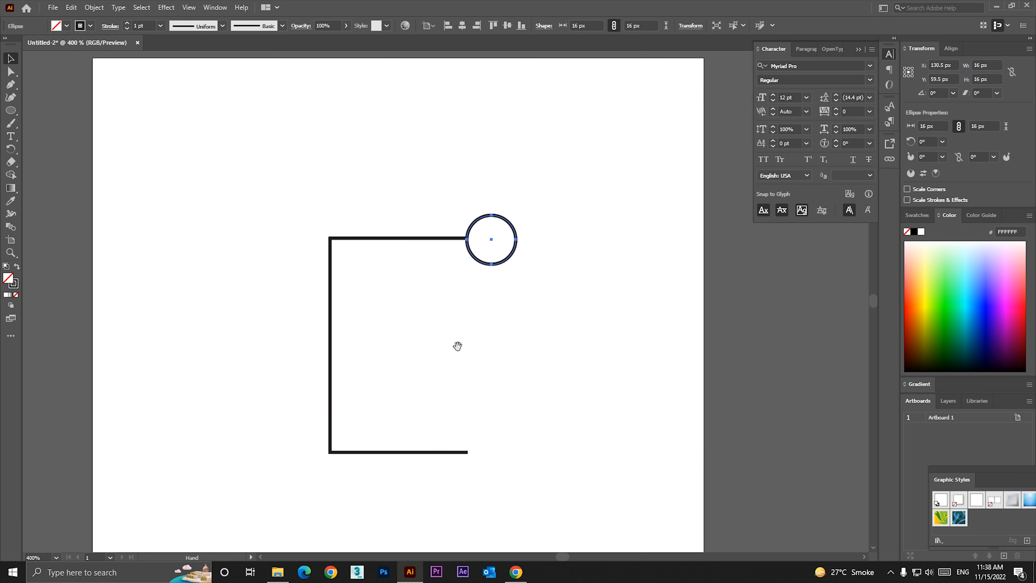
drag(482, 247, 483, 458)
click(504, 370)
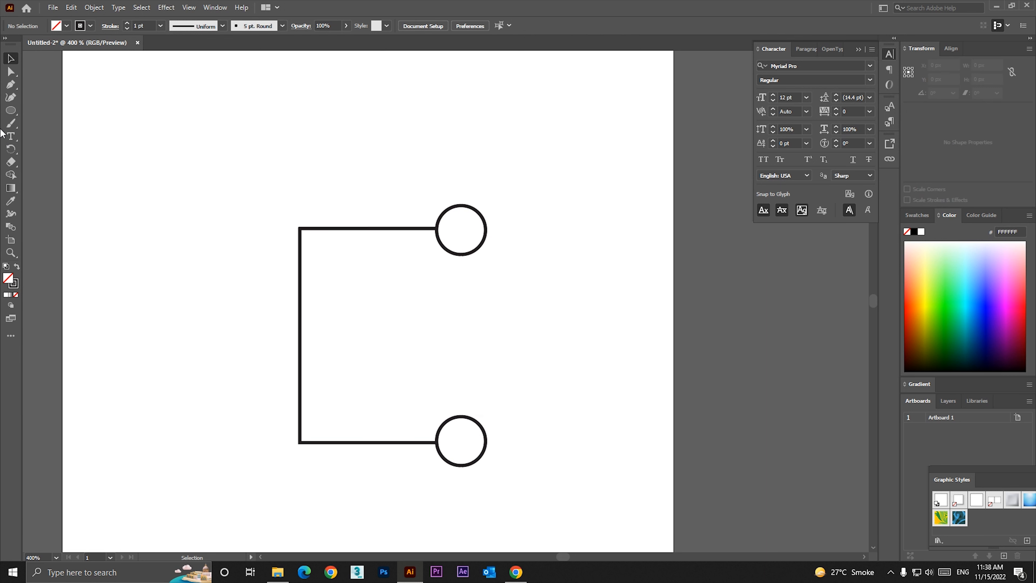
click(15, 86)
click(11, 58)
drag(483, 248, 484, 340)
- Draw a horizontal line about 45 px long from the bracket's vertical side to the edge of the middle circle
key(p)
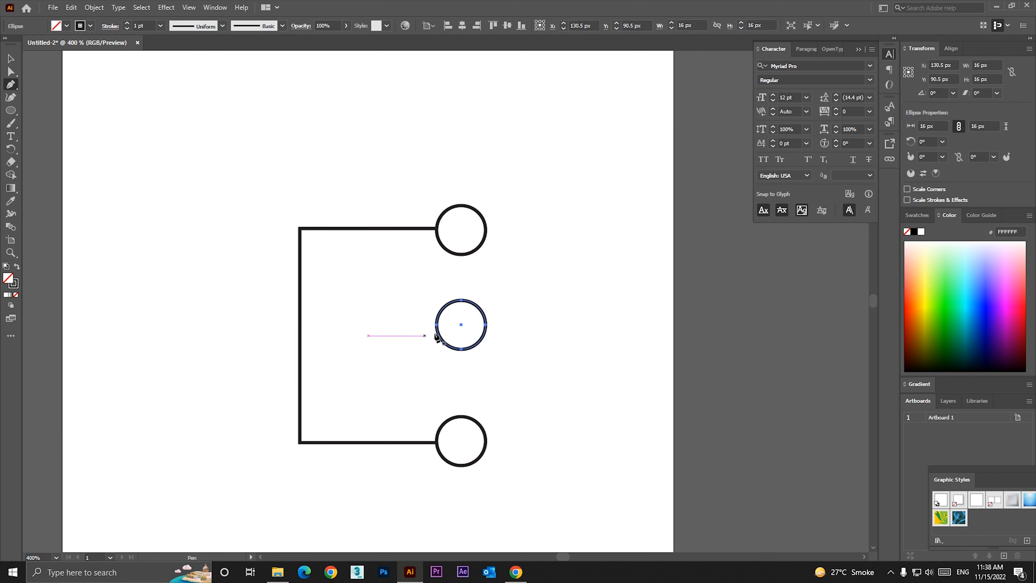
click(300, 325)
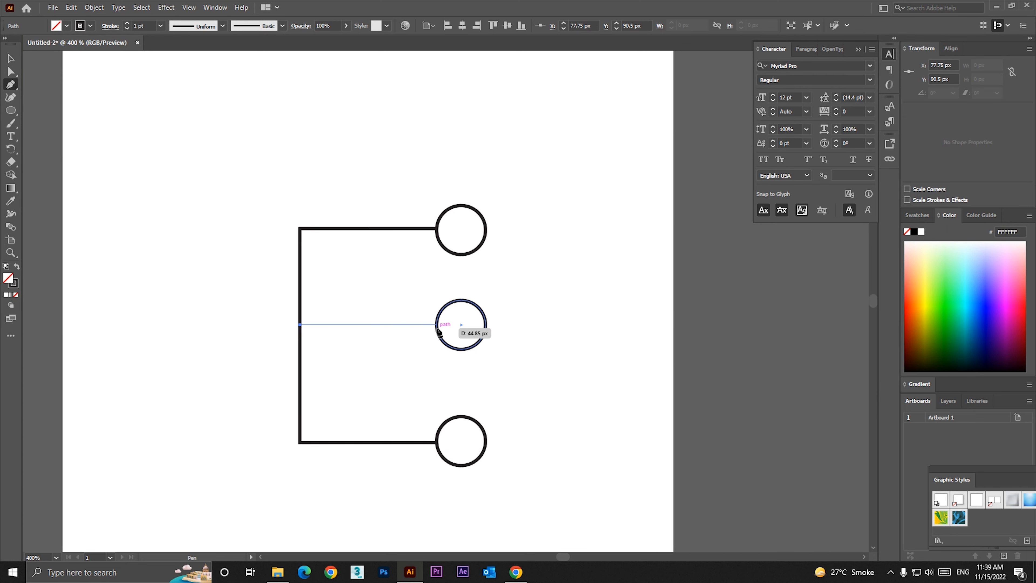
click(439, 331)
key(v)
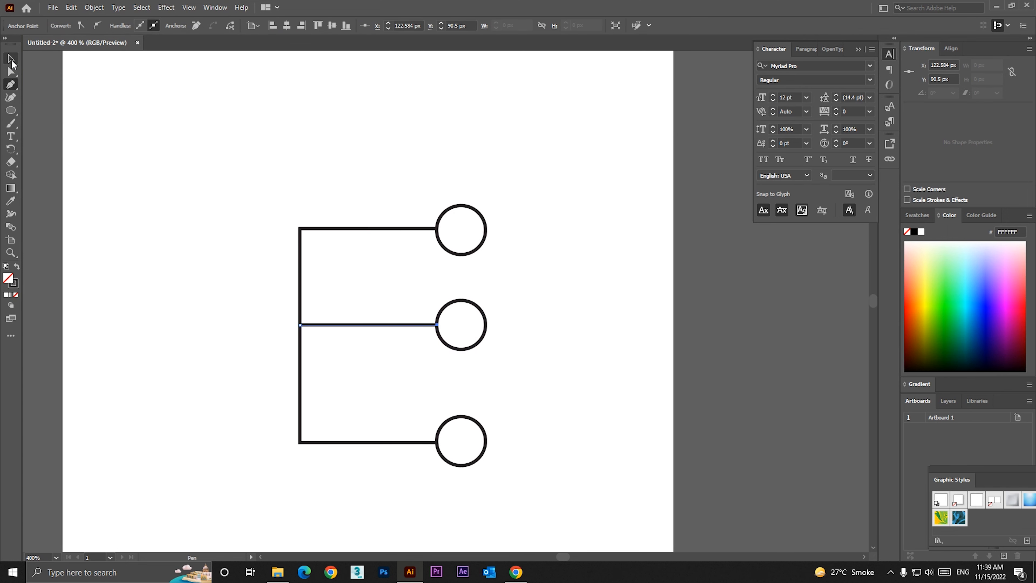
click(175, 264)
- Shift the middle circle together with its connecting line slightly down for more even spacing between the outer circles
ctrl+click(443, 354)
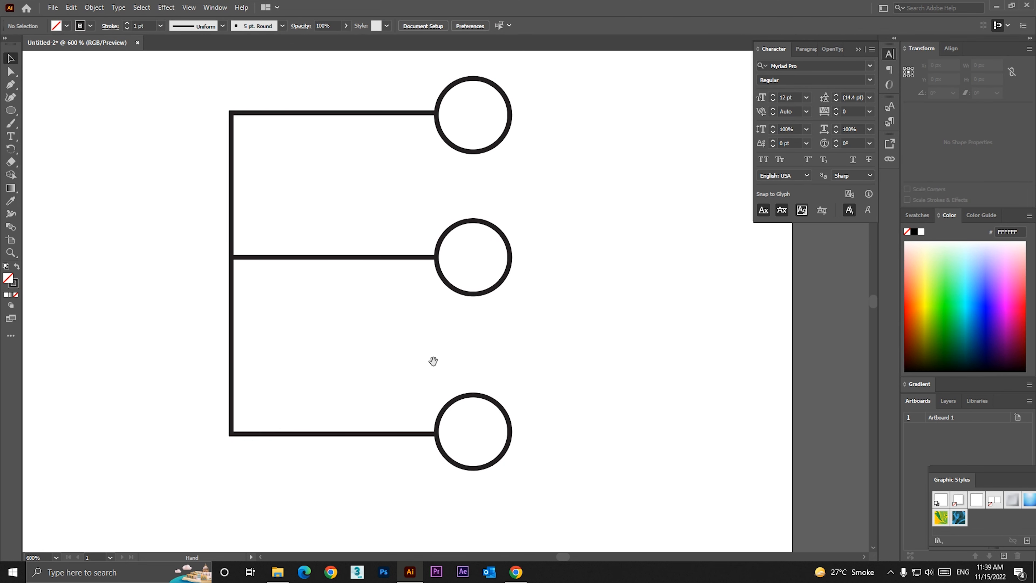
ctrl+alt+click(430, 362)
ctrl+alt+click(428, 362)
drag(474, 281, 412, 380)
ctrl+click(404, 318)
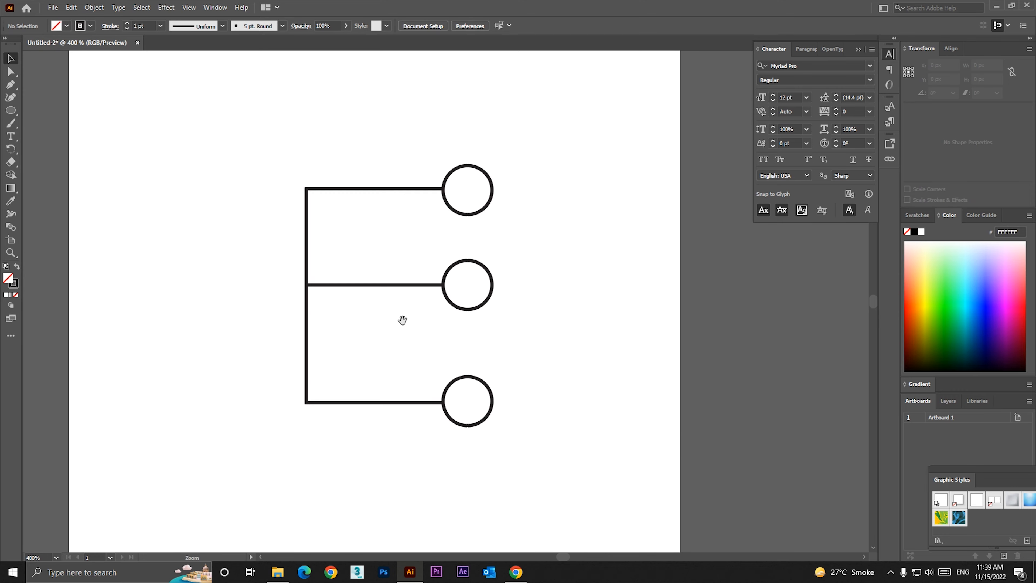
click(453, 302)
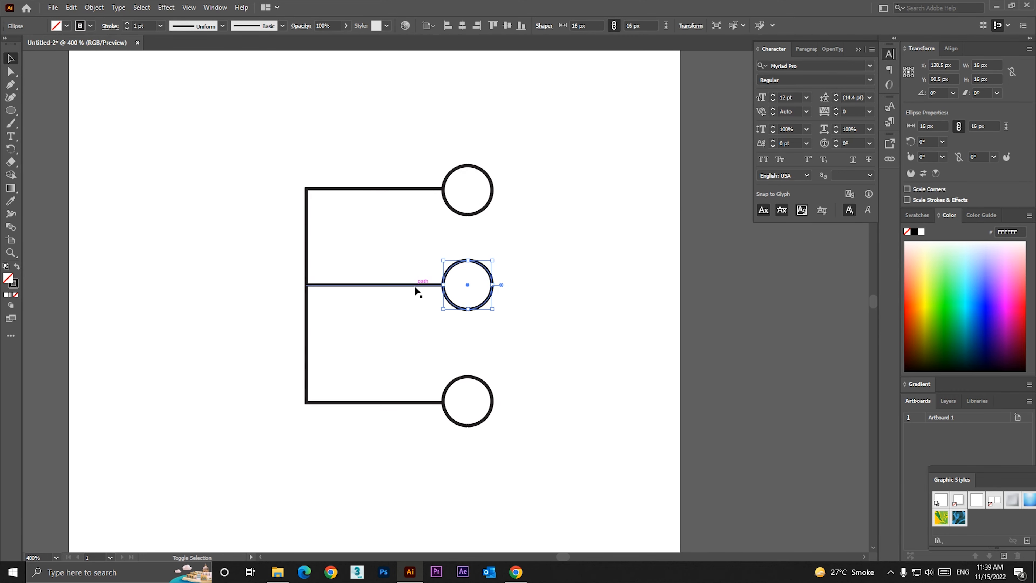
shift+click(414, 286)
drag(412, 286, 410, 336)
click(564, 336)
- Start the outer outline beside the lower circle with pen segments about 20 px right, 20 px down, 106 px left and 104 px up
ctrl+alt+click(430, 324)
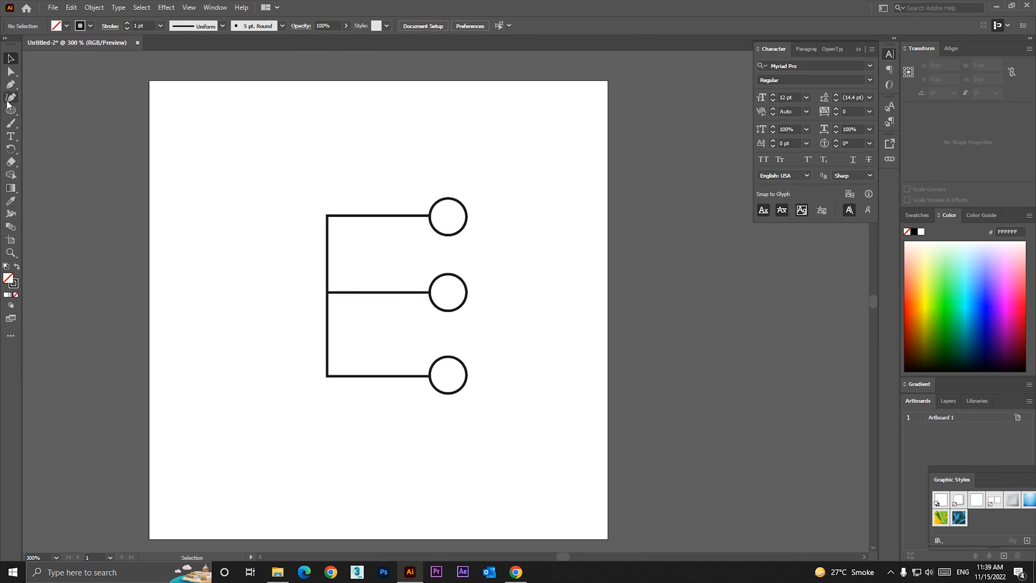
click(11, 84)
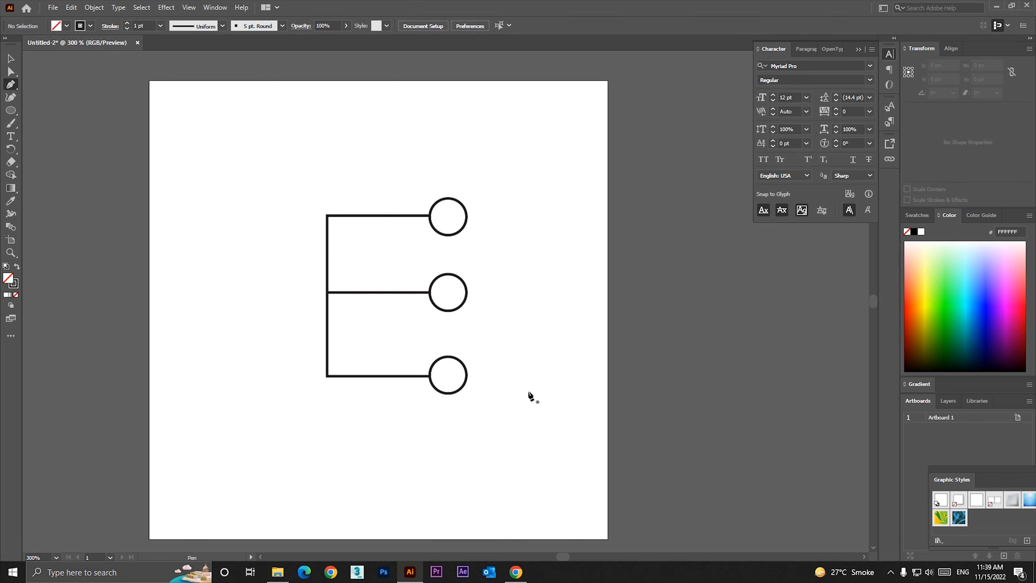
click(479, 376)
click(526, 376)
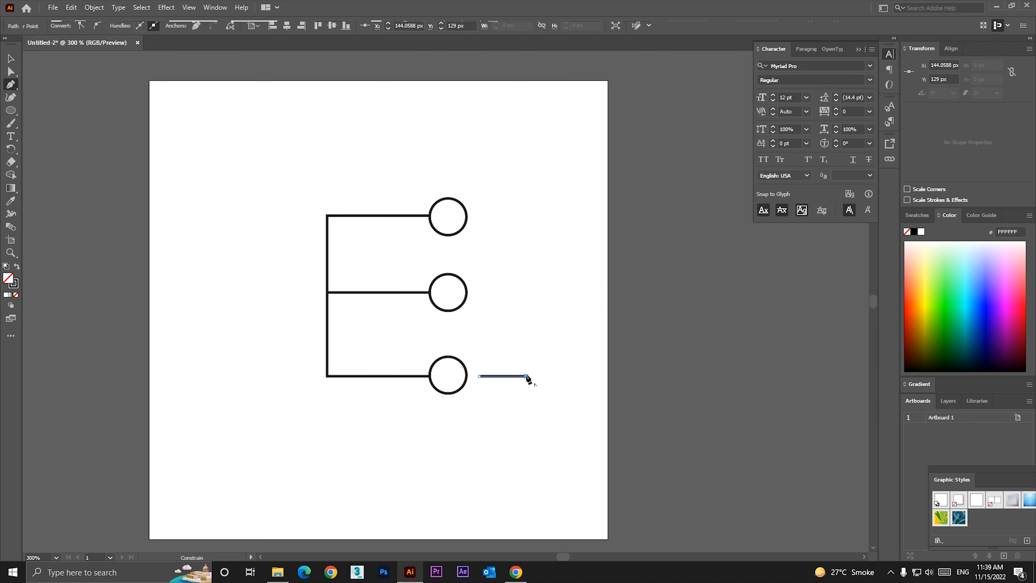
click(526, 422)
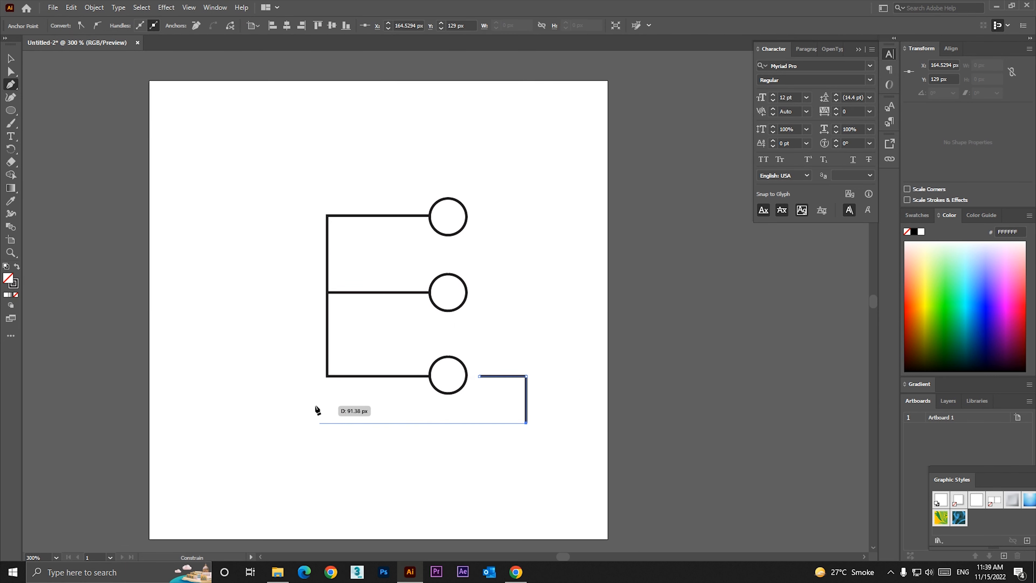
click(282, 423)
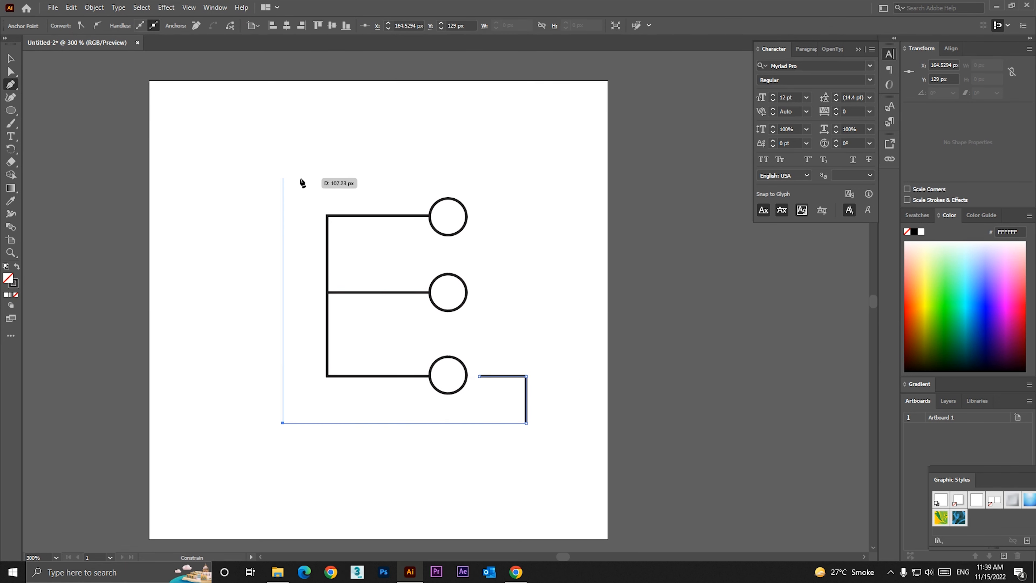
key(Escape)
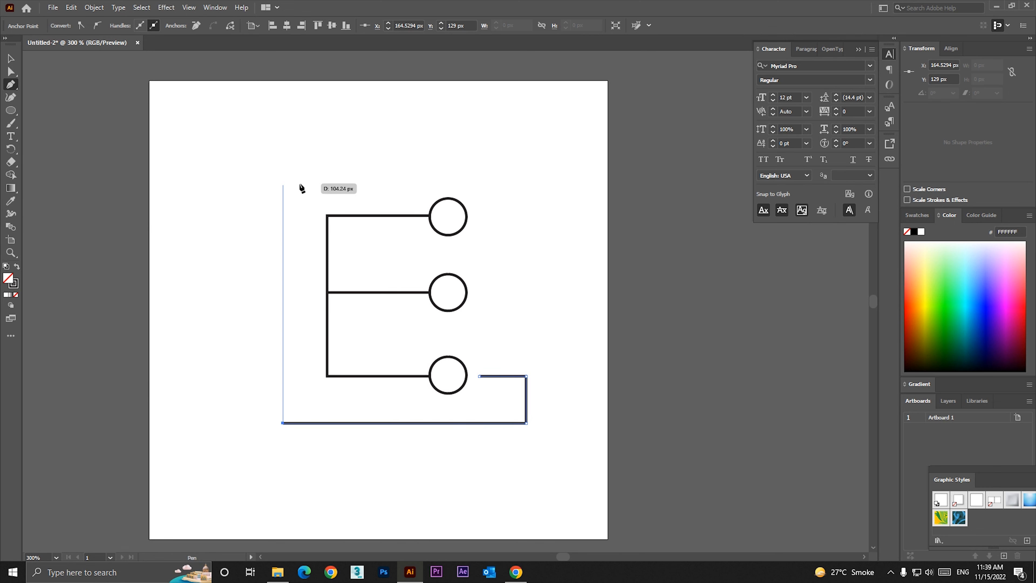
click(283, 184)
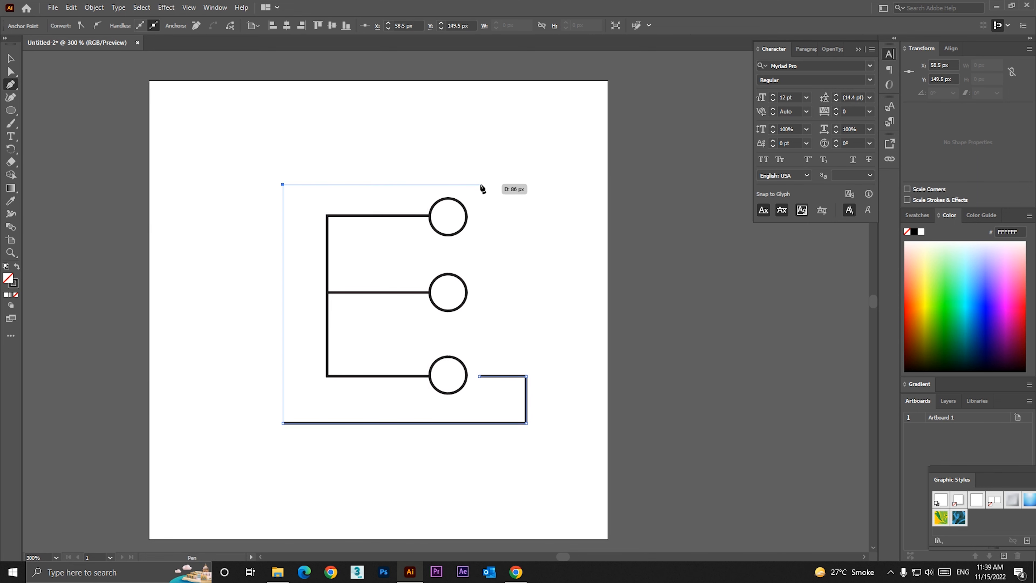
- Continue the outline 88 px right over the upper circle, down past it, then around a gap about 54 px deep and 8 px high
click(484, 185)
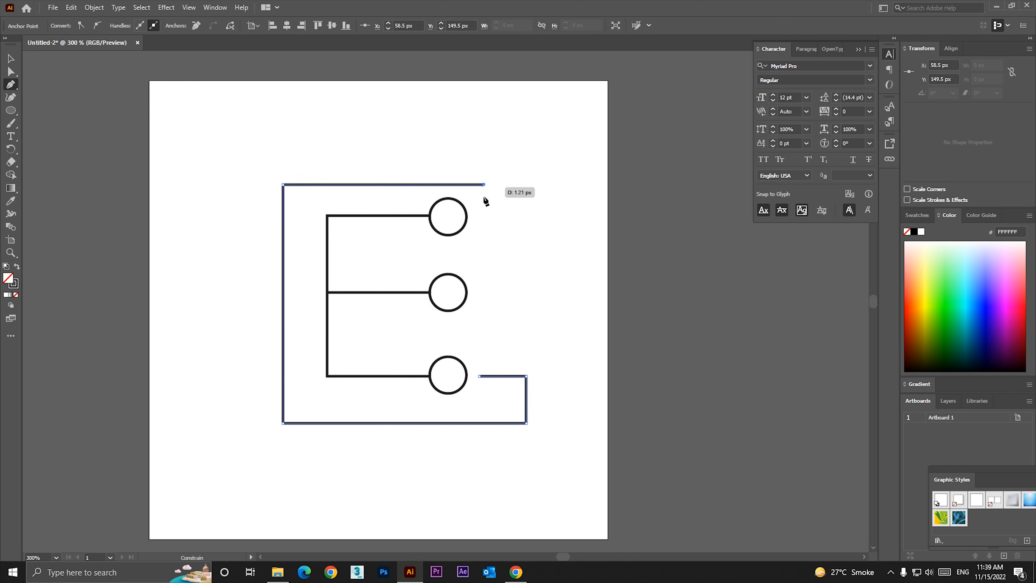
click(484, 241)
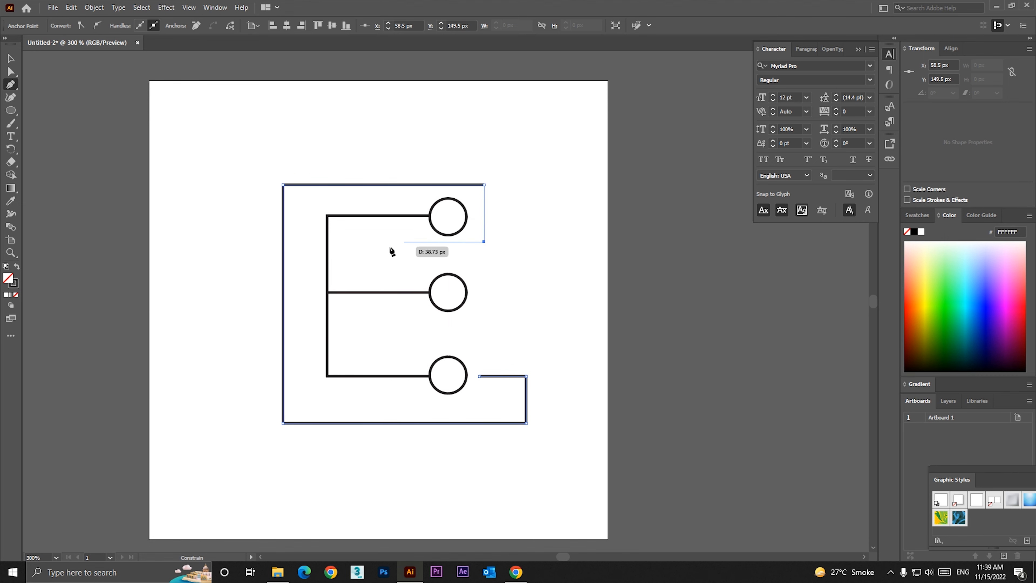
click(361, 242)
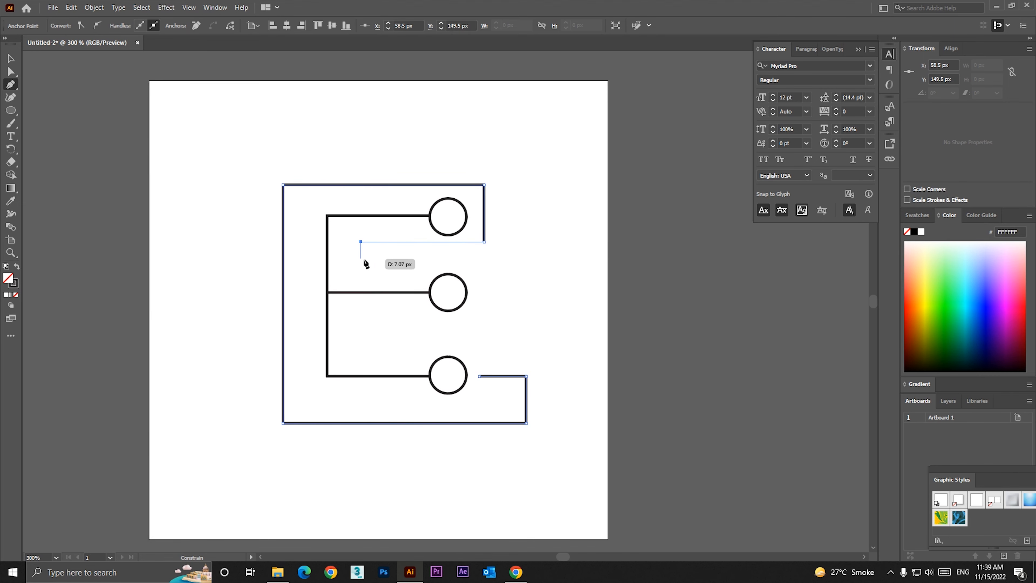
click(361, 260)
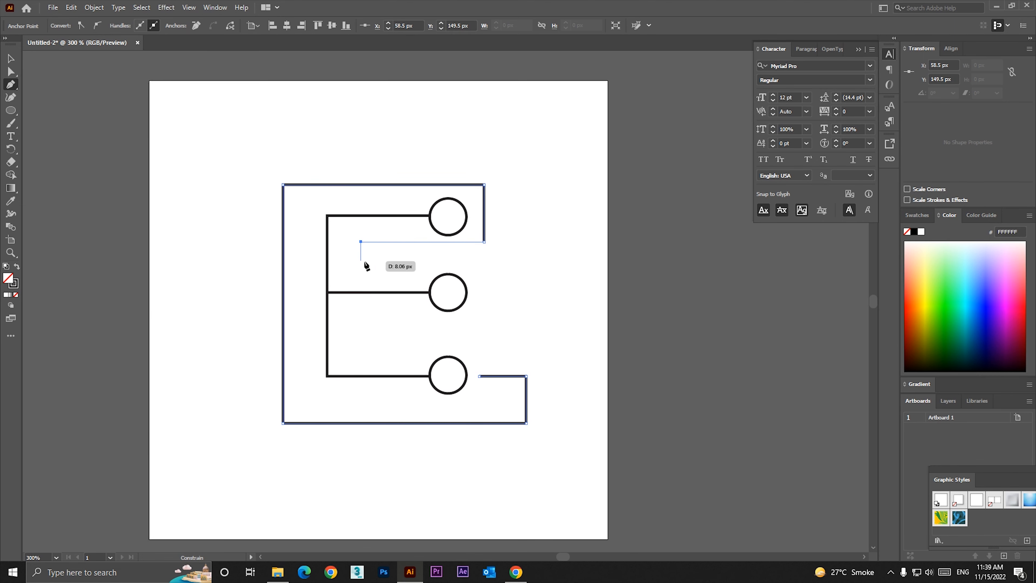
click(485, 260)
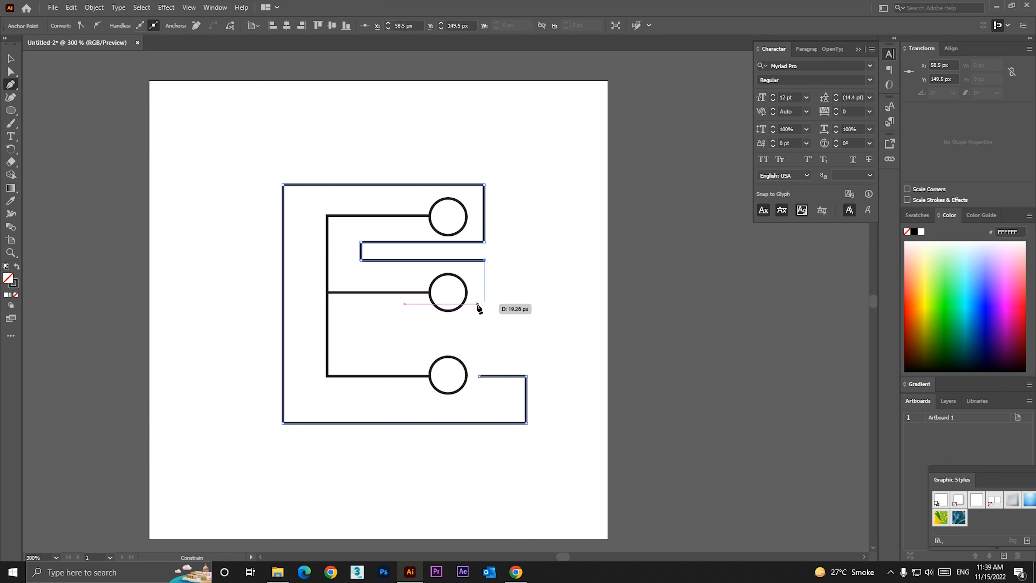
- Continue the outline about 27 px down past the middle circle and around a second 54 px deep, 9 px high gap, leaving the path open
click(484, 317)
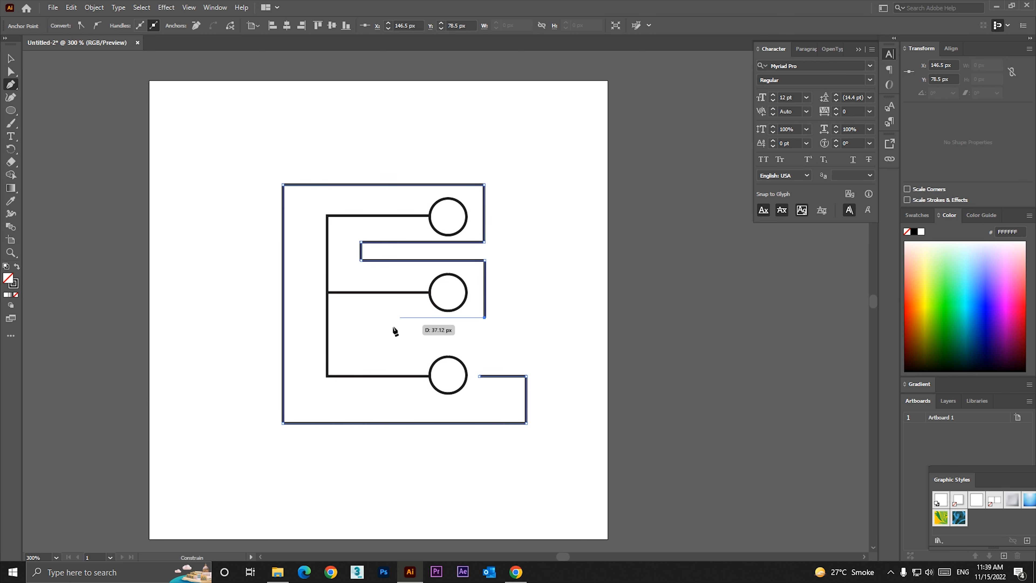
key(ctrl+z)
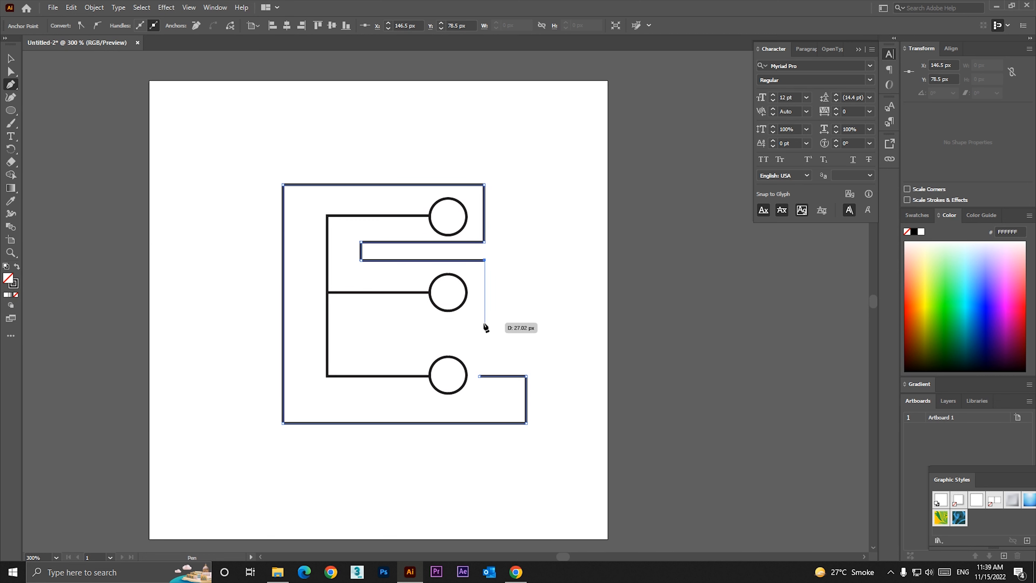
click(485, 322)
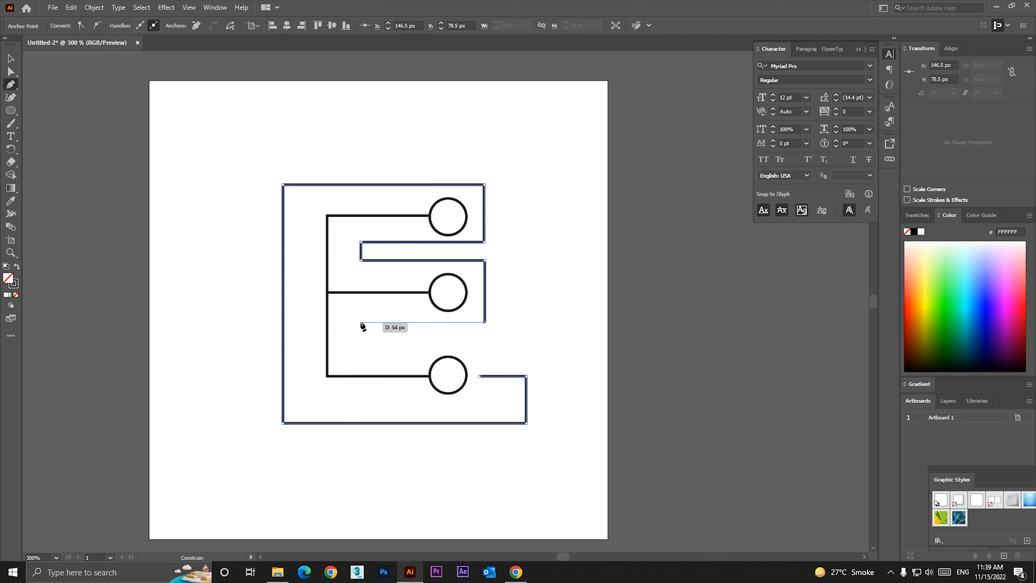
click(362, 322)
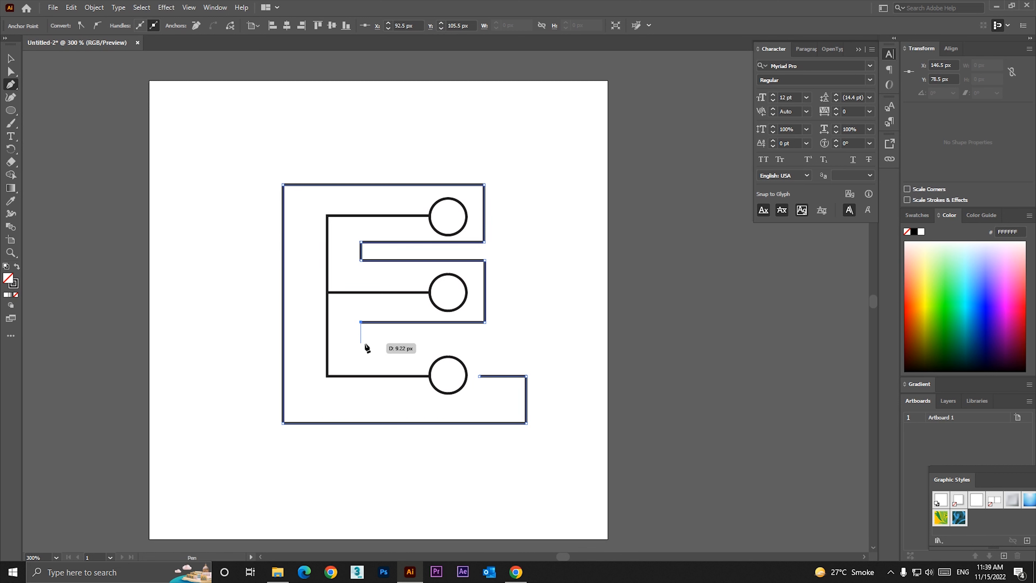
click(361, 343)
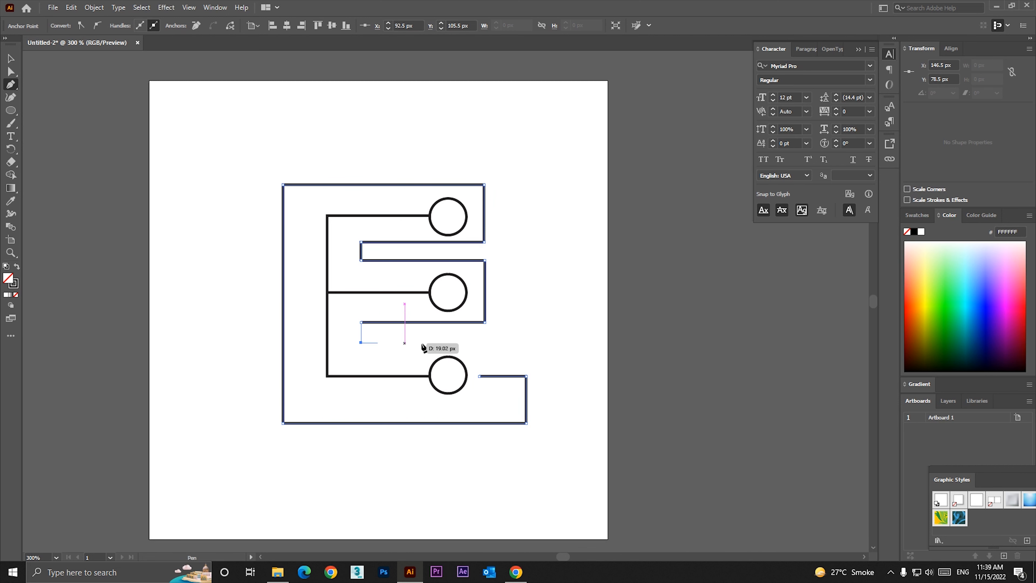
click(484, 343)
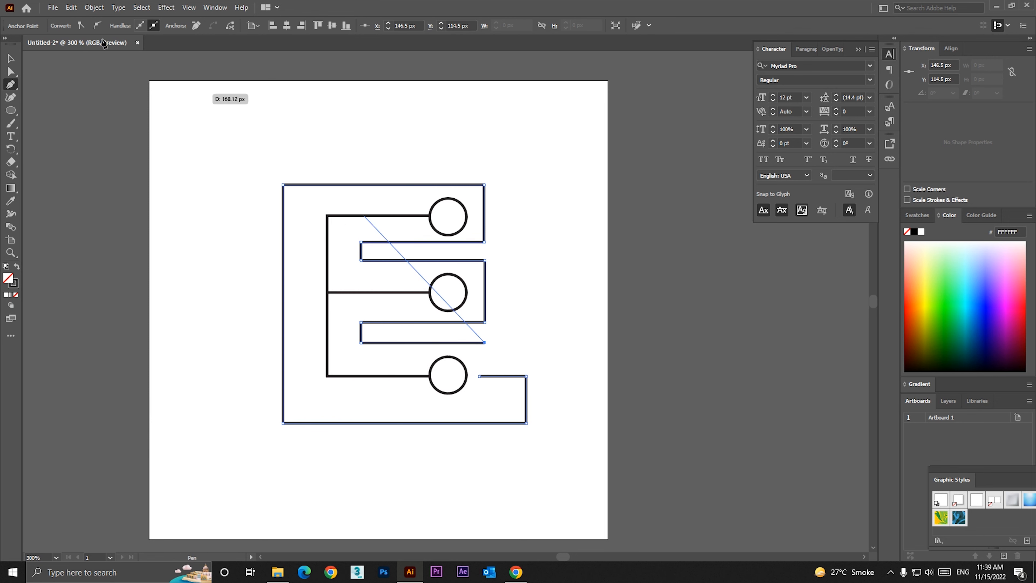
click(12, 57)
click(209, 213)
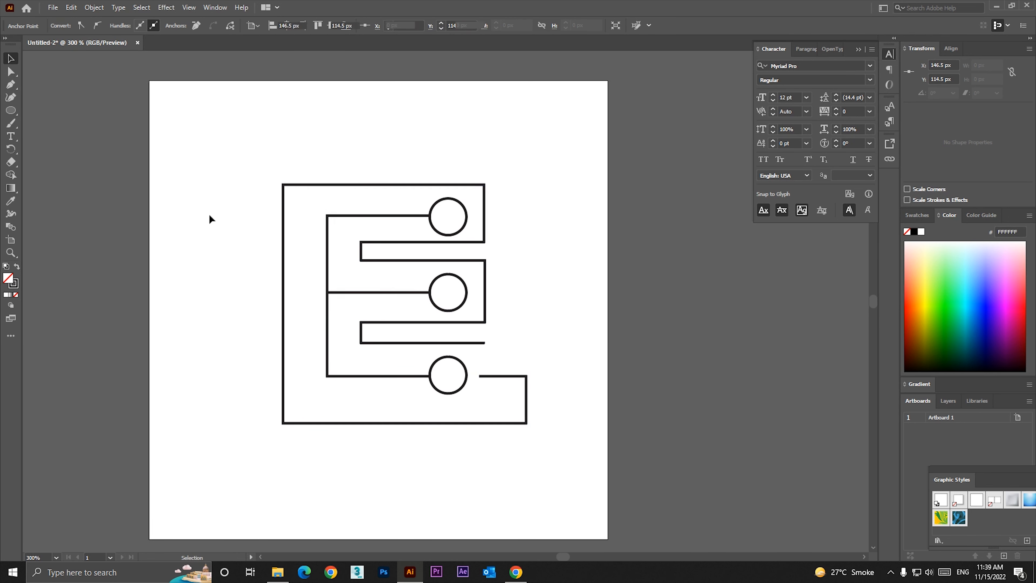
- Round all corners of the bracket and the outer outline to a 4 px radius
ctrl+click(456, 351)
drag(437, 298, 468, 350)
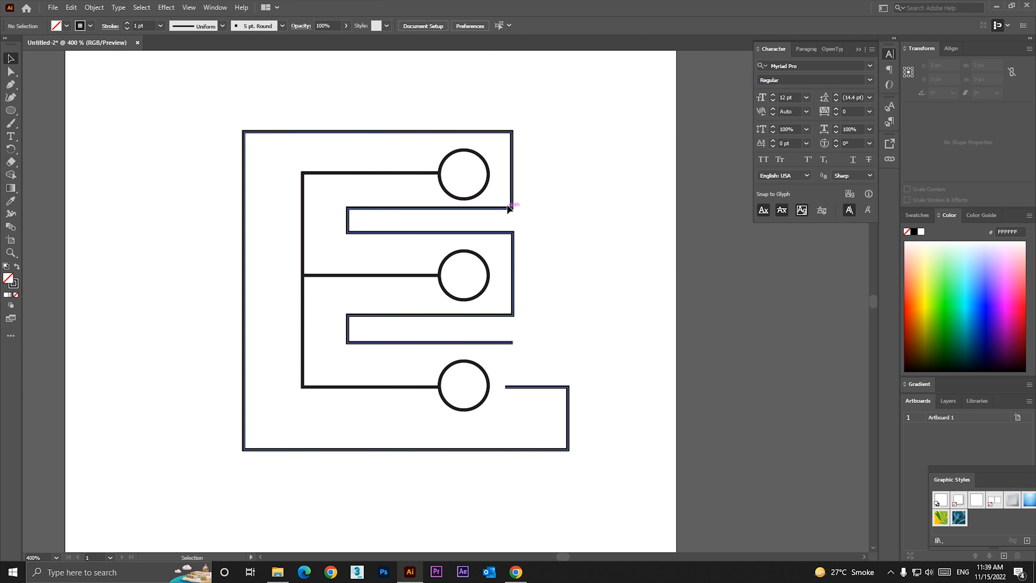
click(11, 72)
drag(208, 111, 655, 488)
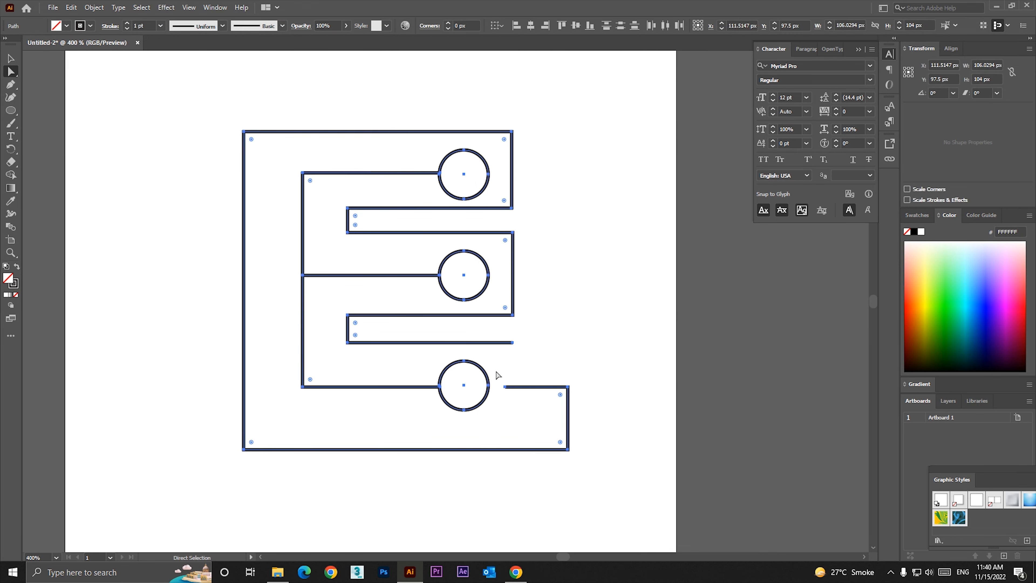
drag(311, 181, 388, 178)
click(576, 274)
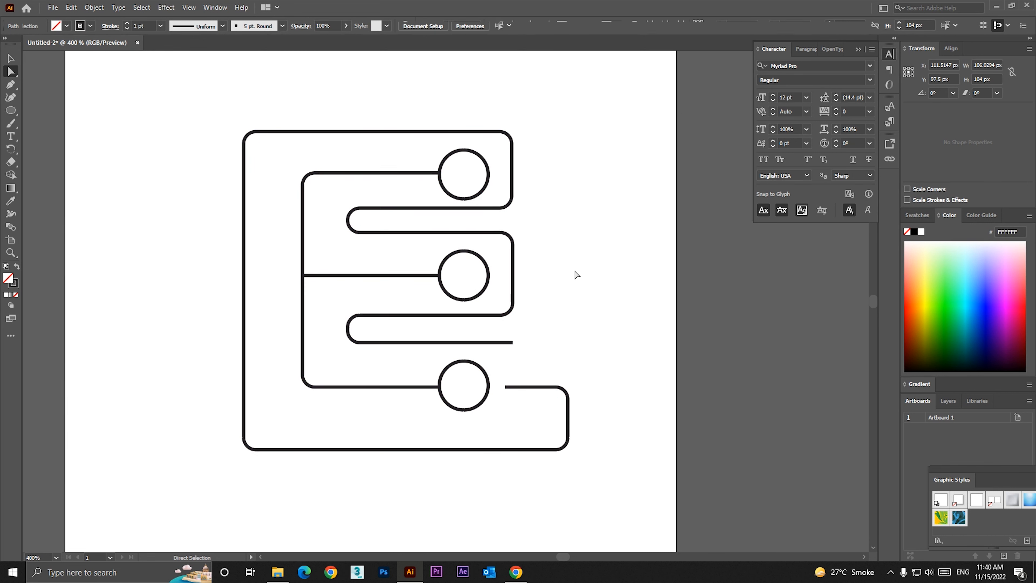
- Round the right ends of the outline's arms into semicircles: lower 10.25 px, middle 13.5 px and upper 12.5 px radius
drag(537, 369, 612, 486)
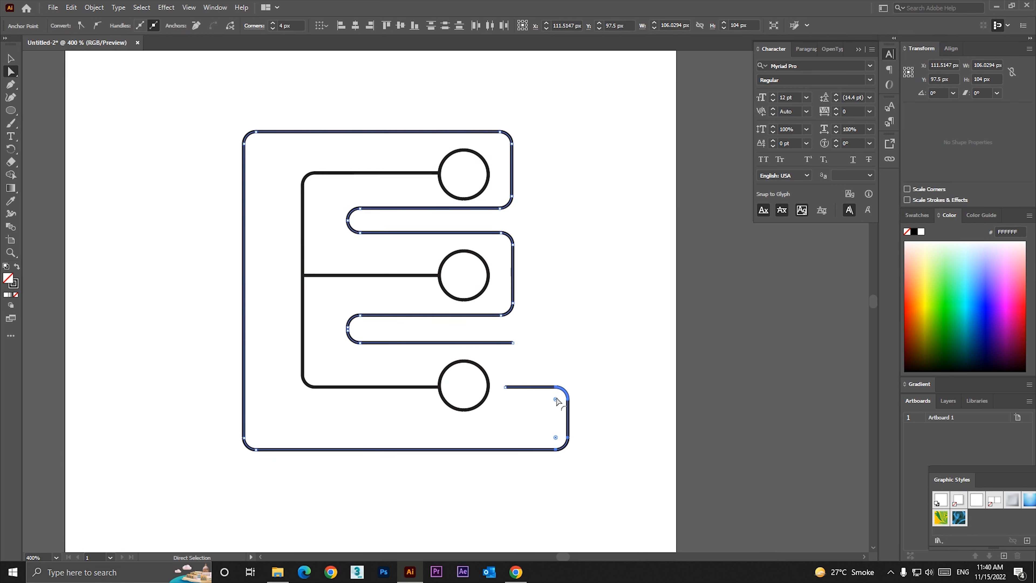
drag(556, 400, 506, 412)
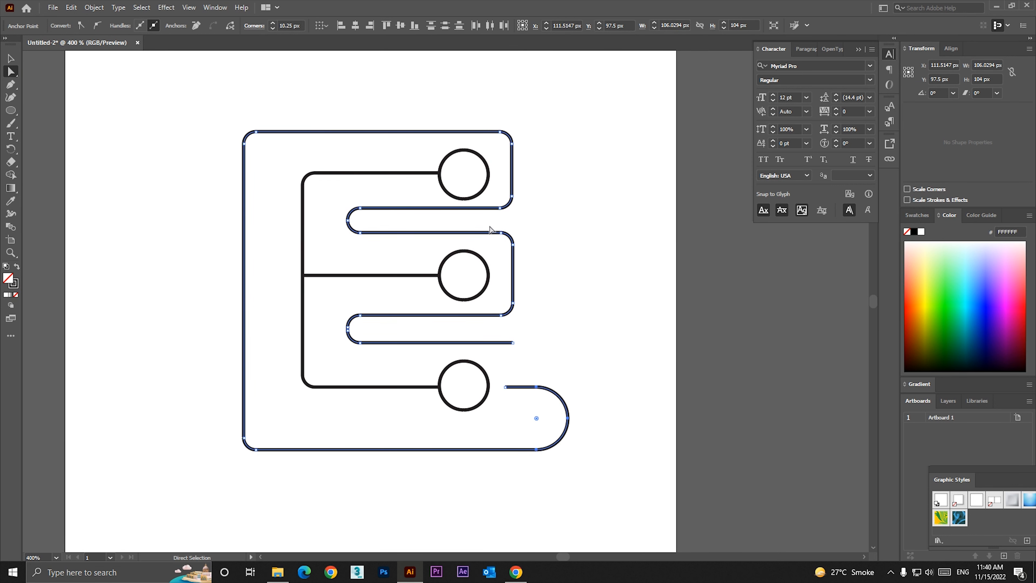
drag(488, 223, 548, 337)
drag(501, 246, 431, 248)
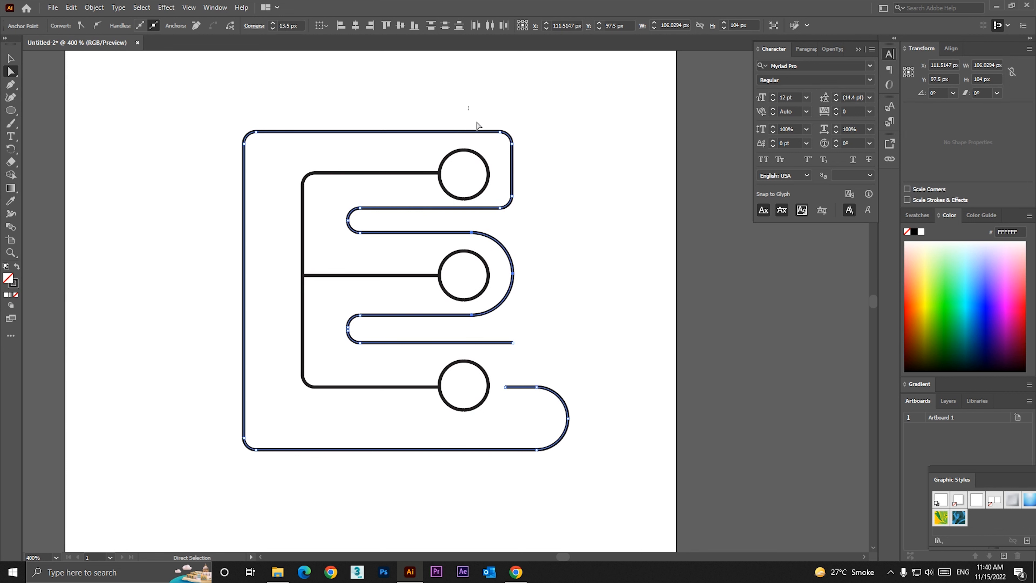
drag(478, 125, 541, 224)
drag(501, 145, 379, 142)
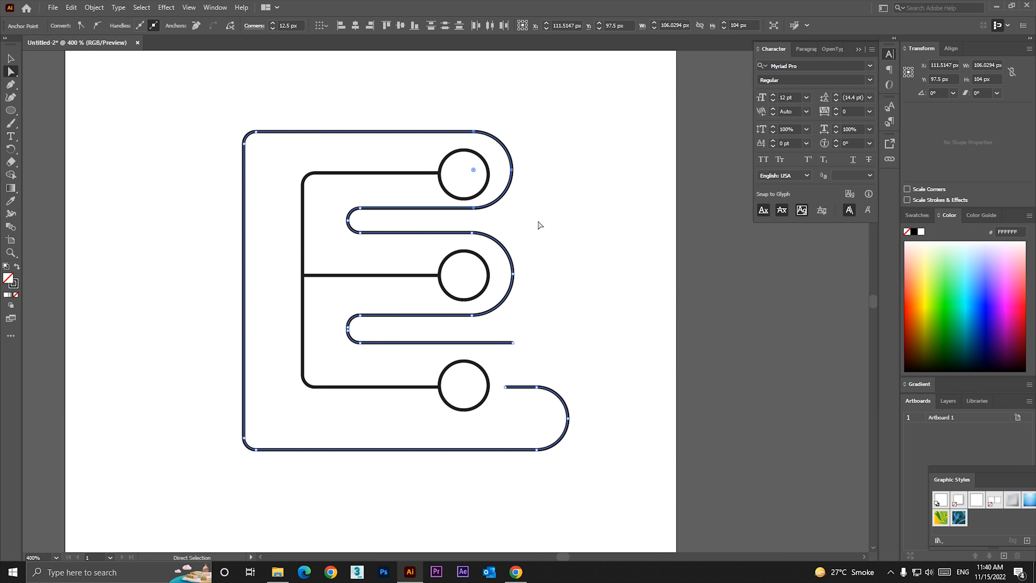
click(570, 246)
- Move the outline's top edge down 1 px and round the left corners of the outline and bracket to a much larger radius
drag(221, 95, 543, 143)
key(Down)
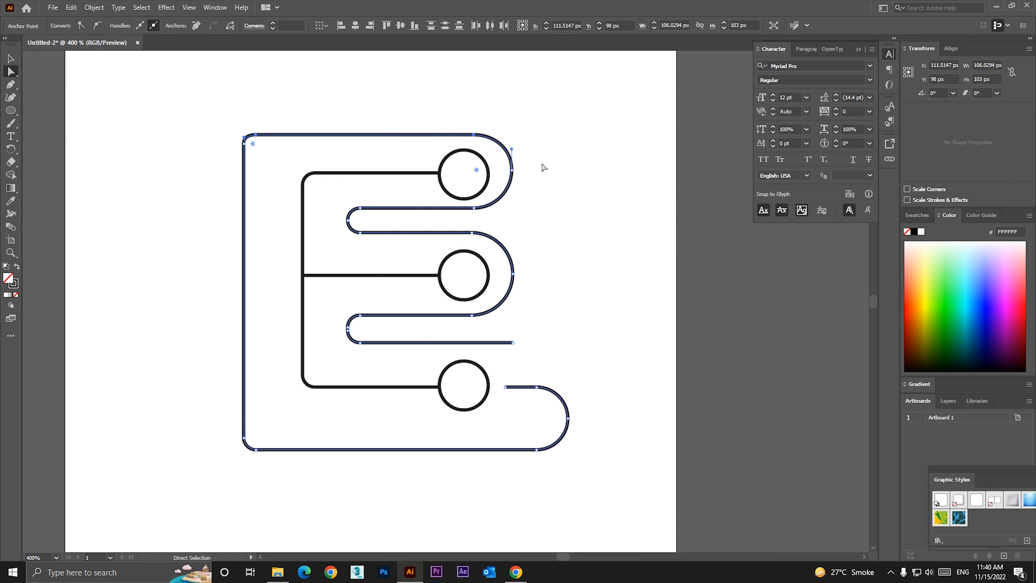
drag(197, 109, 343, 469)
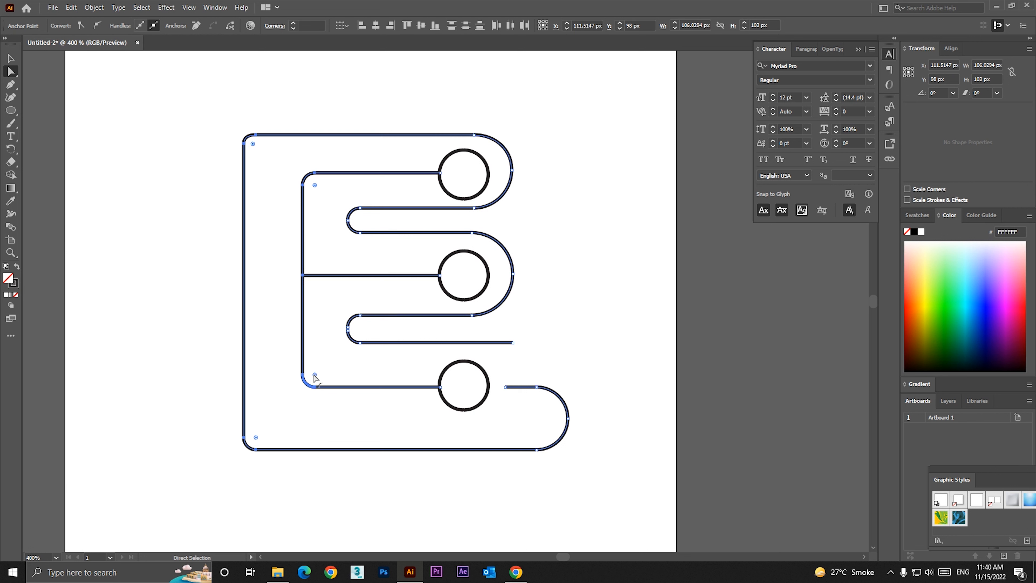
drag(315, 375, 338, 352)
- Shift the outline's left edge about 6 px to the right, closer to the bracket
drag(184, 101, 296, 463)
key(Right)
key(Right)
key(Right)
key(Right)
key(Right)
key(Right)
key(Right)
key(Right)
key(Right)
key(Right)
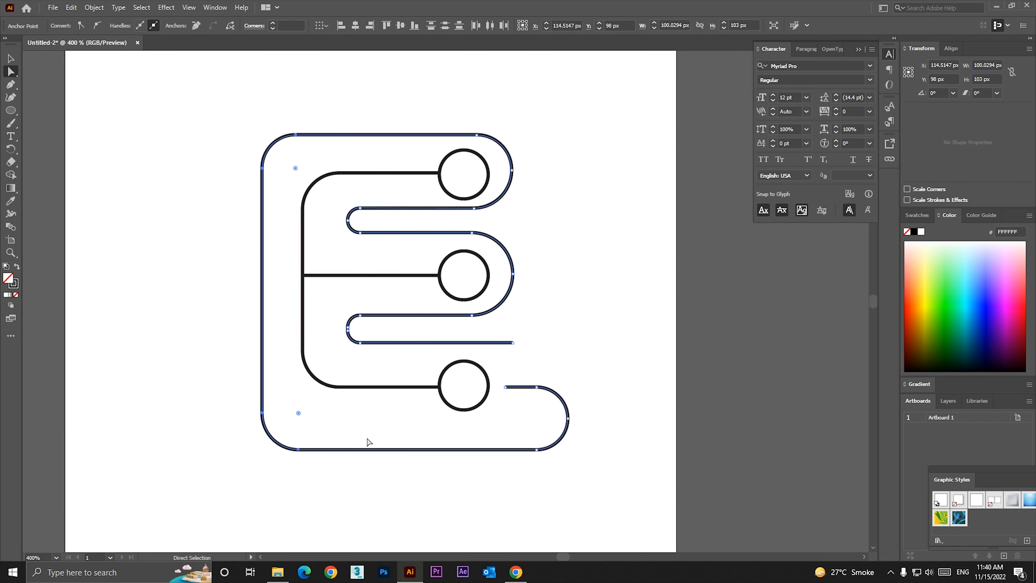
drag(229, 409, 608, 498)
key(Up)
key(Up)
key(Up)
key(Up)
key(Up)
key(Up)
key(Up)
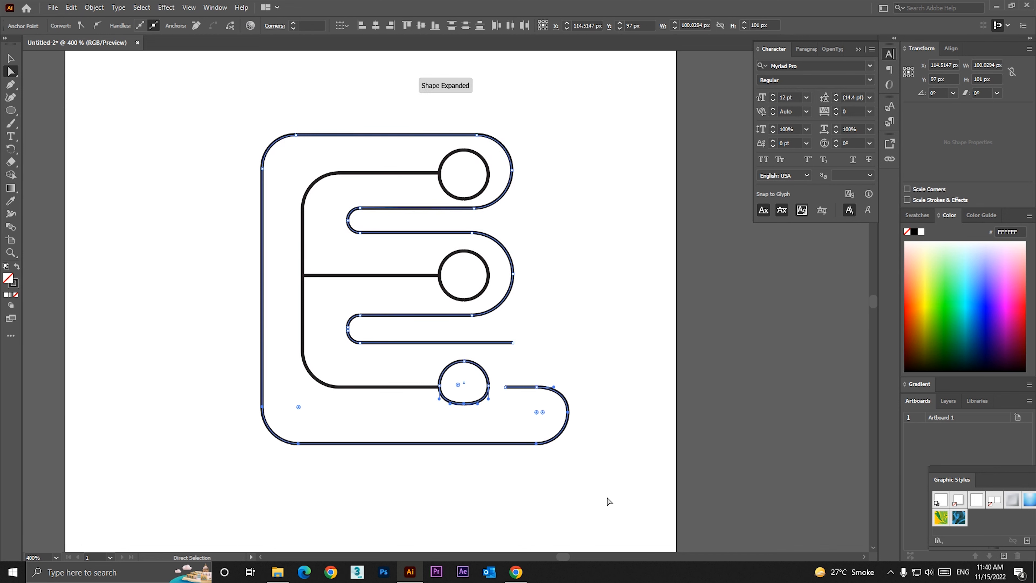
key(Down)
key(Down)
key(Down)
key(Down)
key(Down)
key(Down)
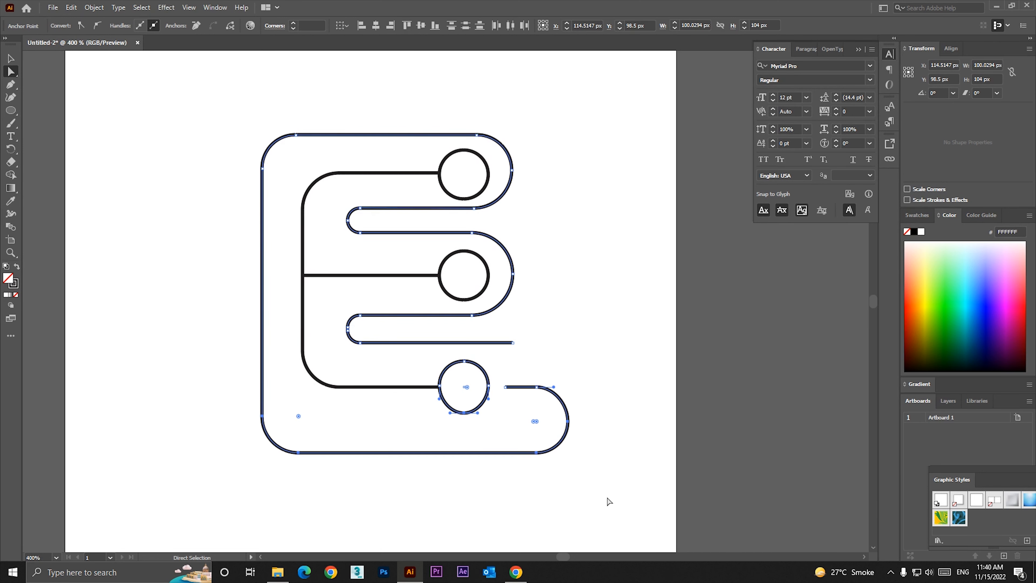
key(Up)
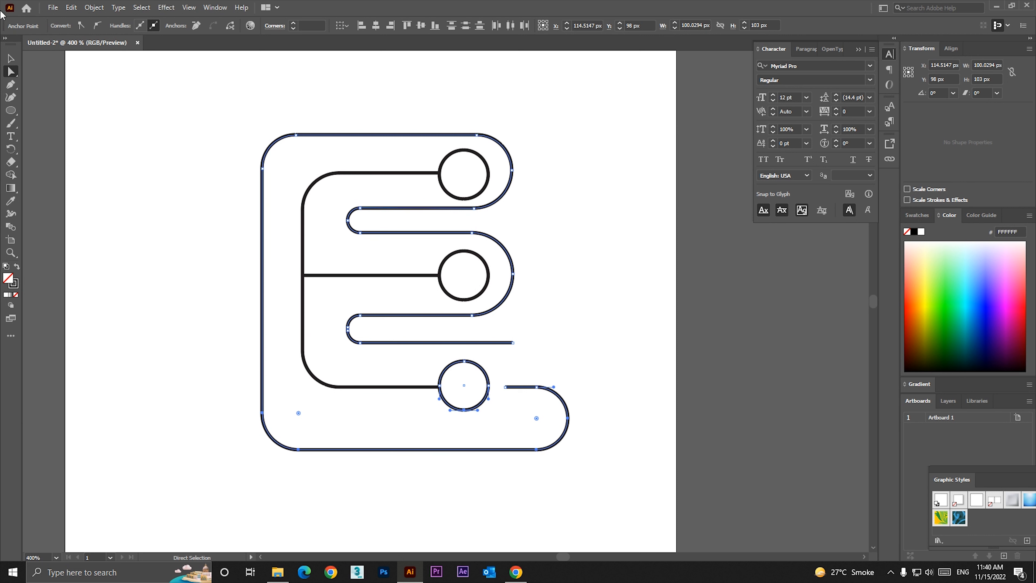
- Lock the three arm-end circles so that only the outline and bracket remain editable
key(v)
click(184, 287)
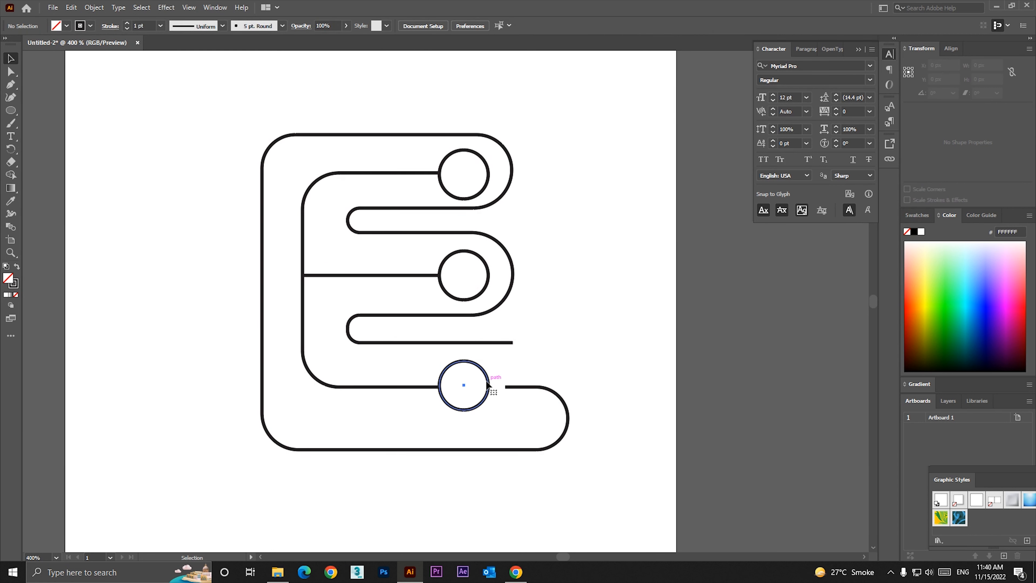
click(488, 384)
shift+click(489, 274)
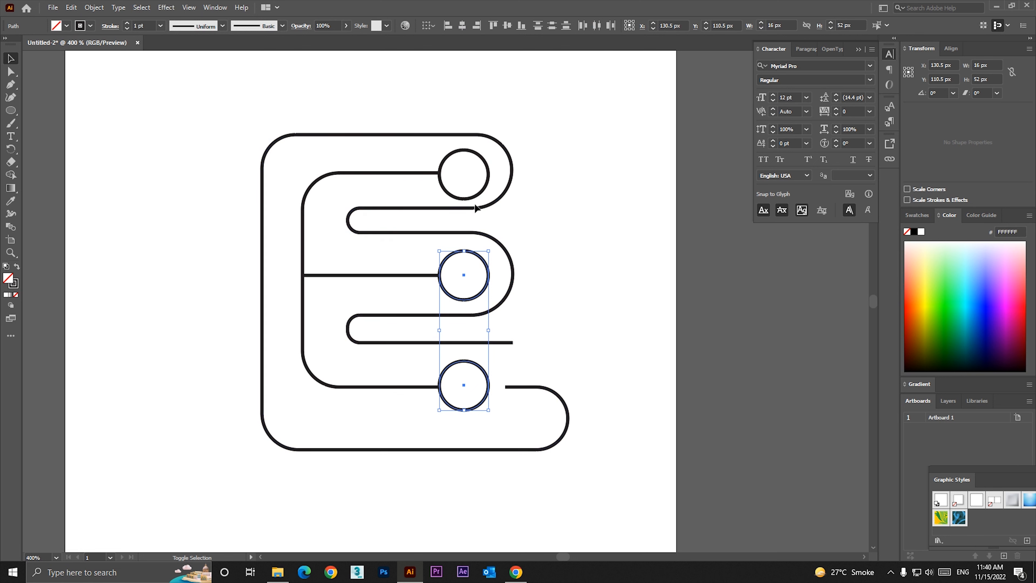
shift+click(488, 182)
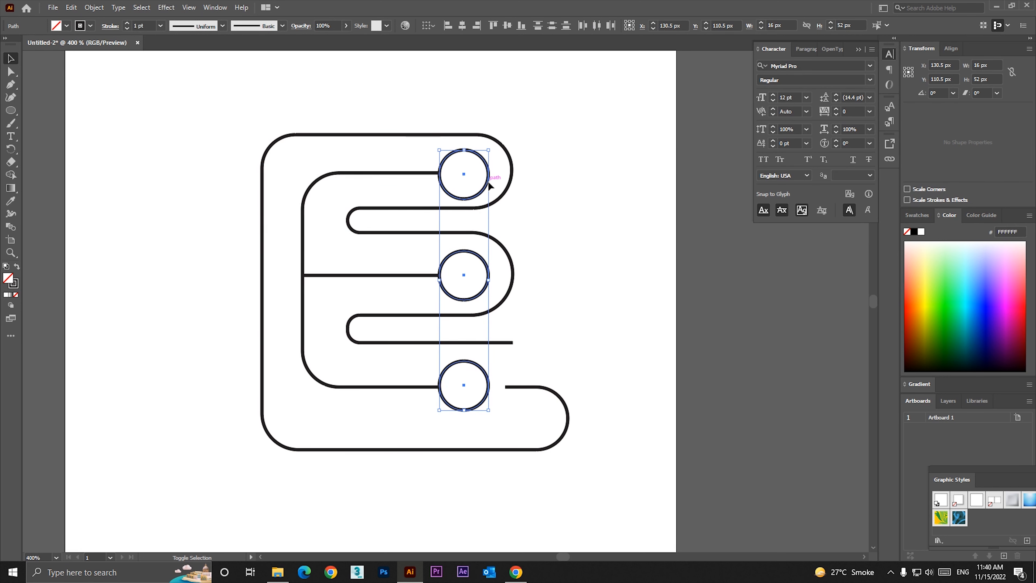
key(a)
key(v)
click(103, 9)
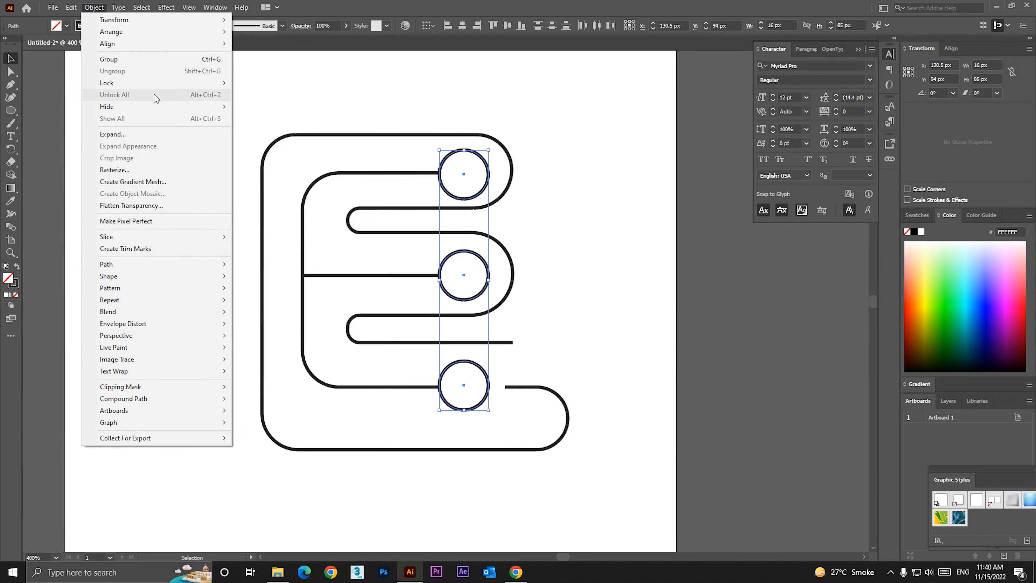
click(254, 85)
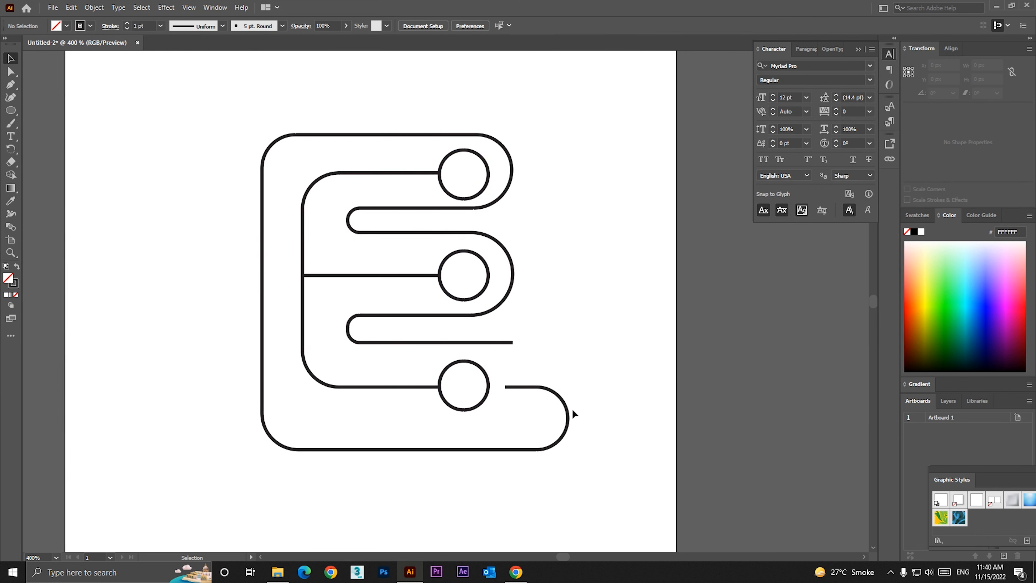
- Try moving the outline's bottom edge up 2 px
click(11, 71)
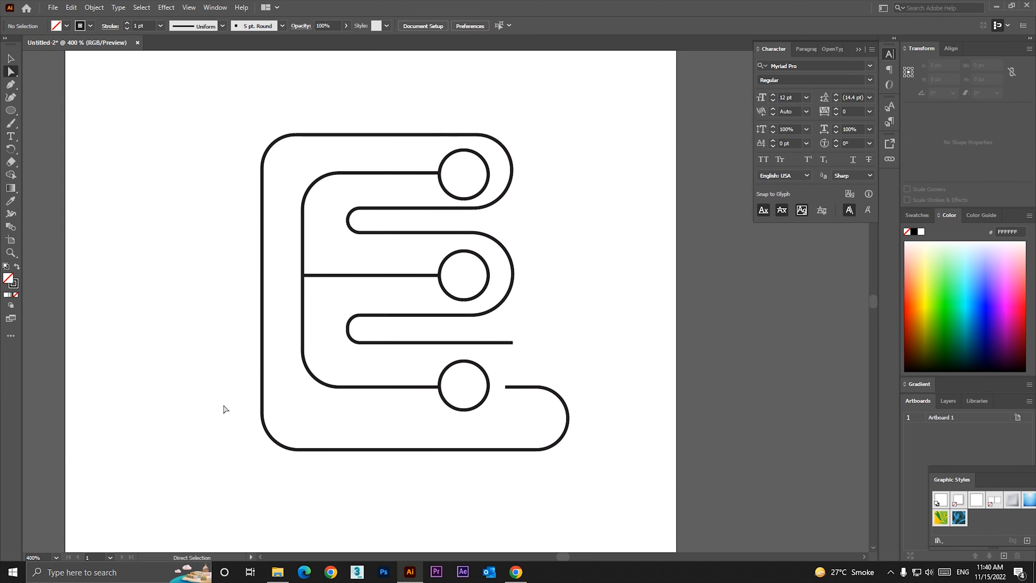
drag(224, 409, 646, 507)
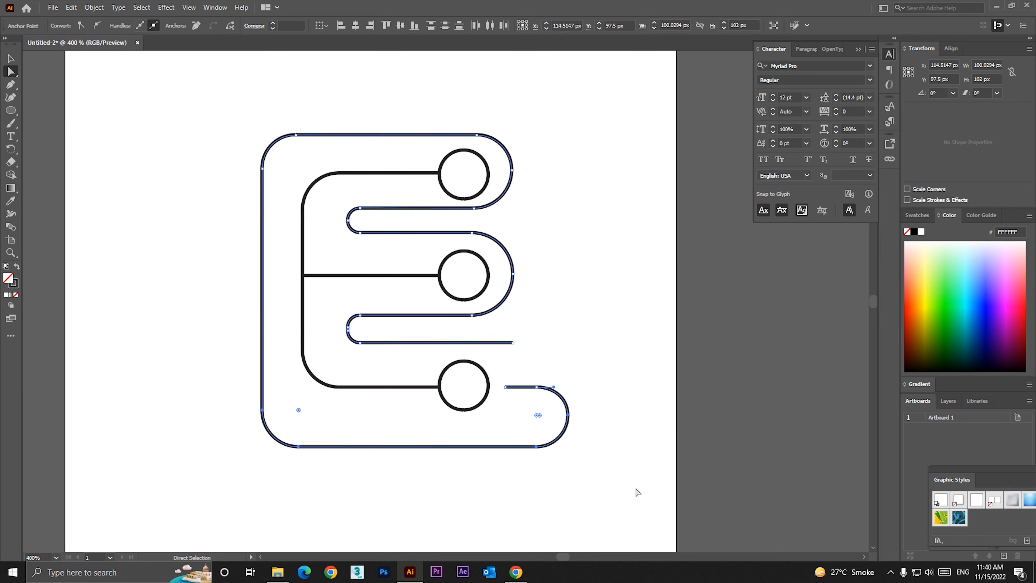
key(Up)
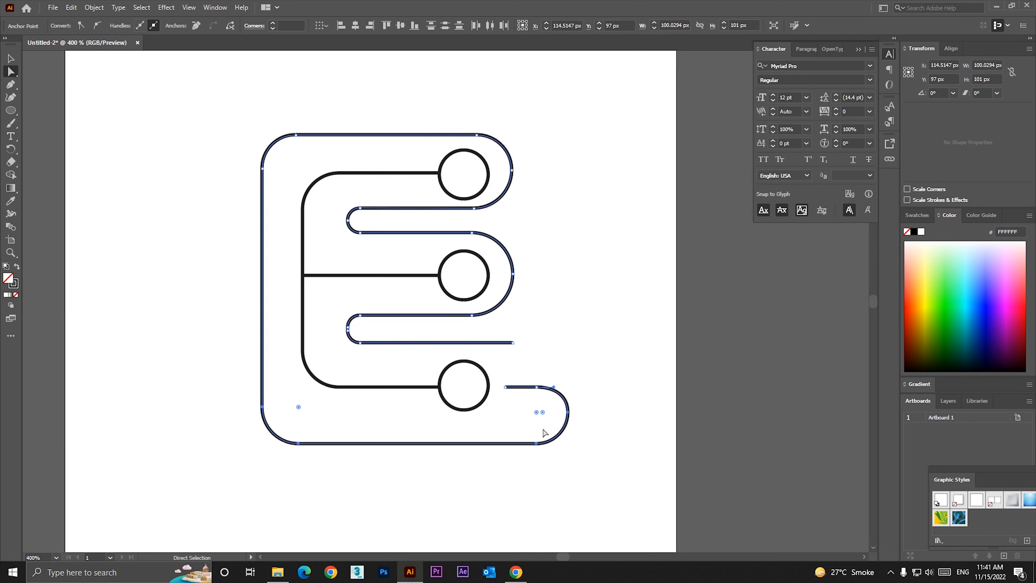
key(Down)
key(Down)
click(496, 484)
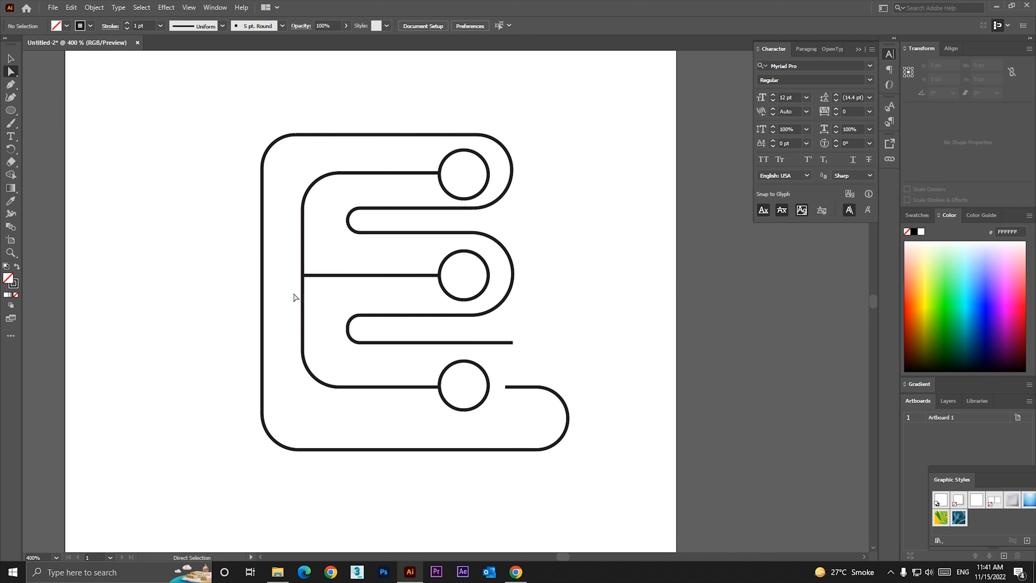
click(372, 387)
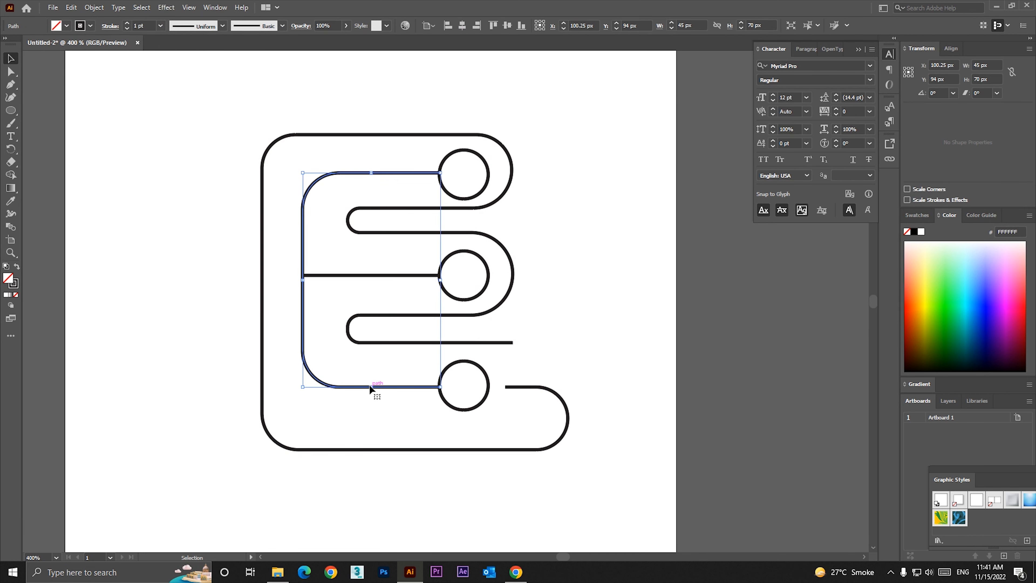
click(532, 387)
click(568, 390)
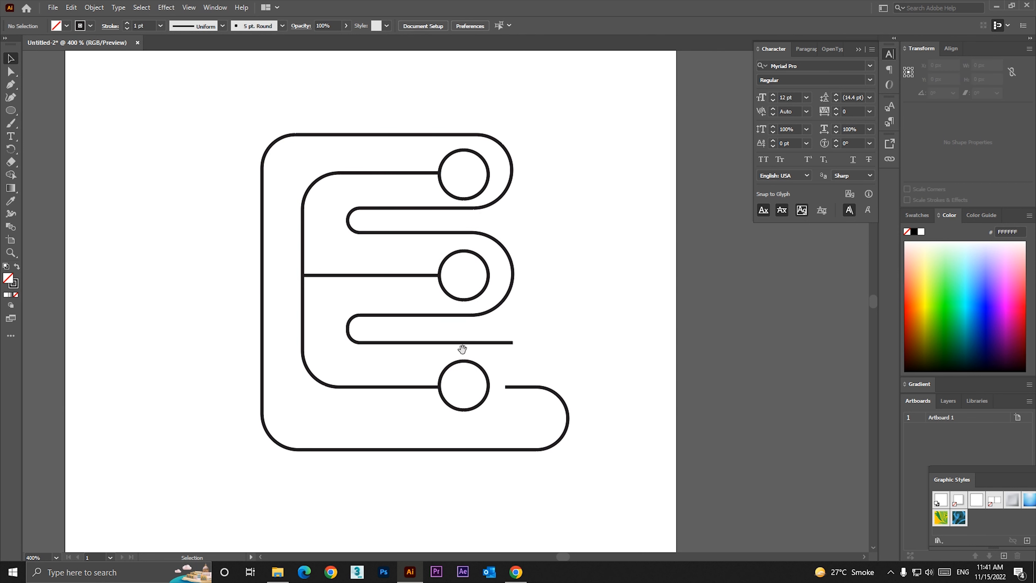
- Move the outline's upper inlet, between the top and middle arms, down 1 px
ctrl+click(457, 347)
drag(444, 319, 489, 418)
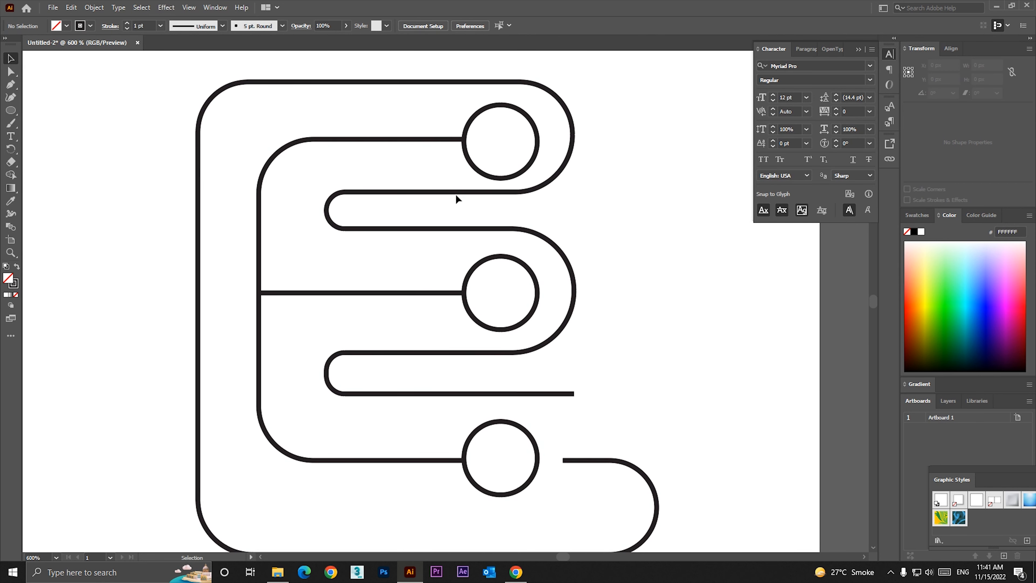
click(455, 194)
click(11, 72)
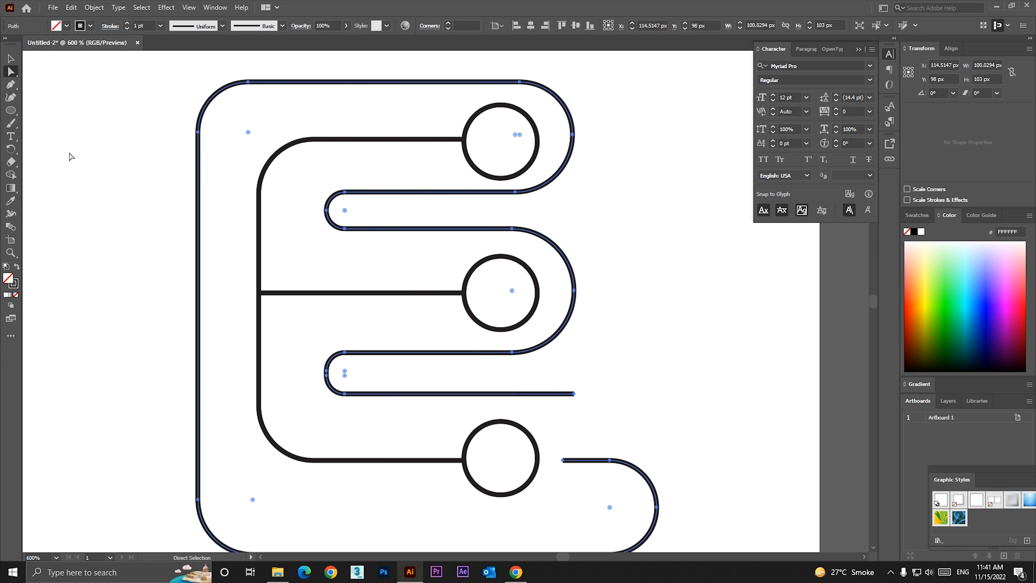
drag(311, 173, 583, 252)
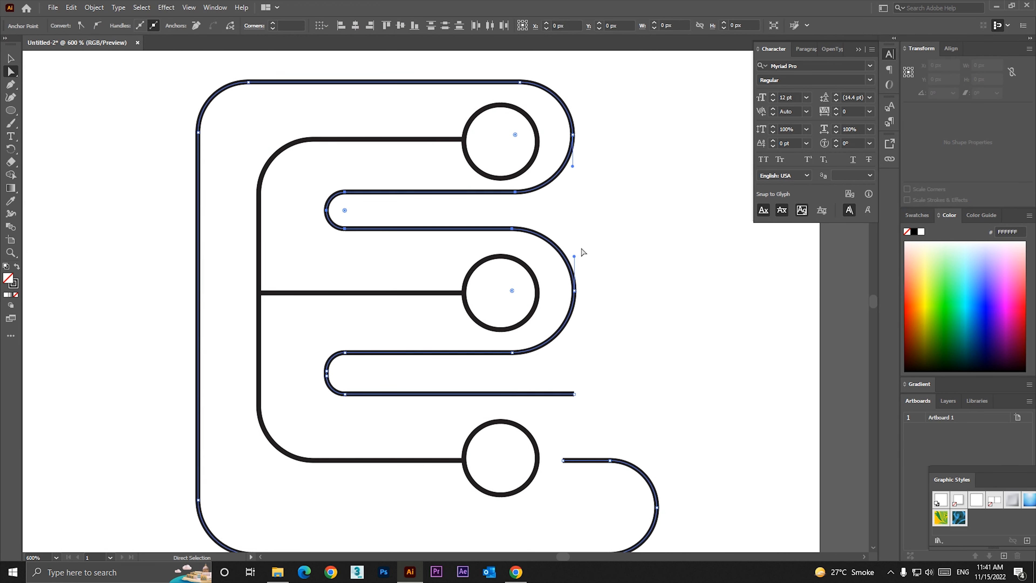
key(Down)
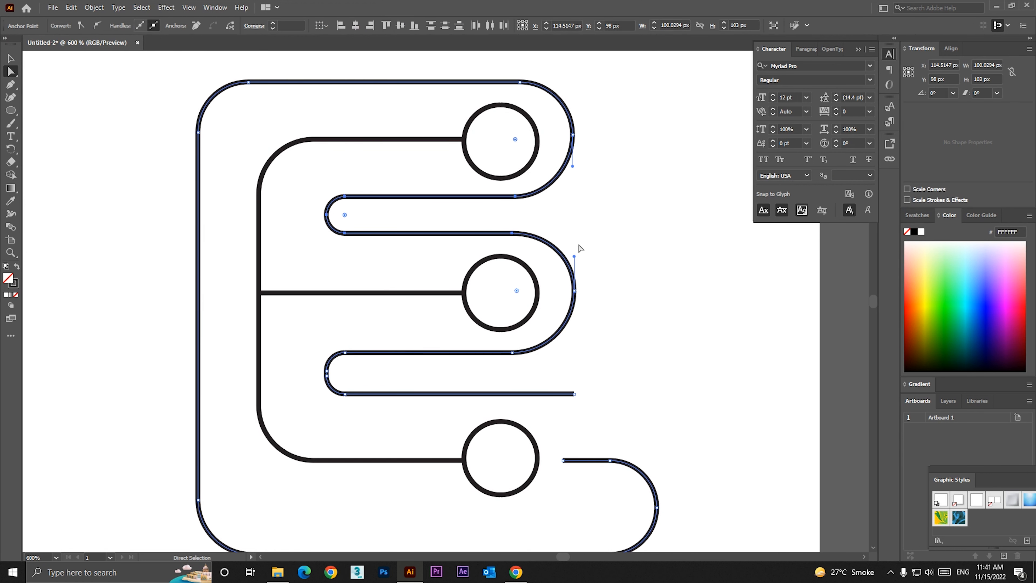
click(613, 263)
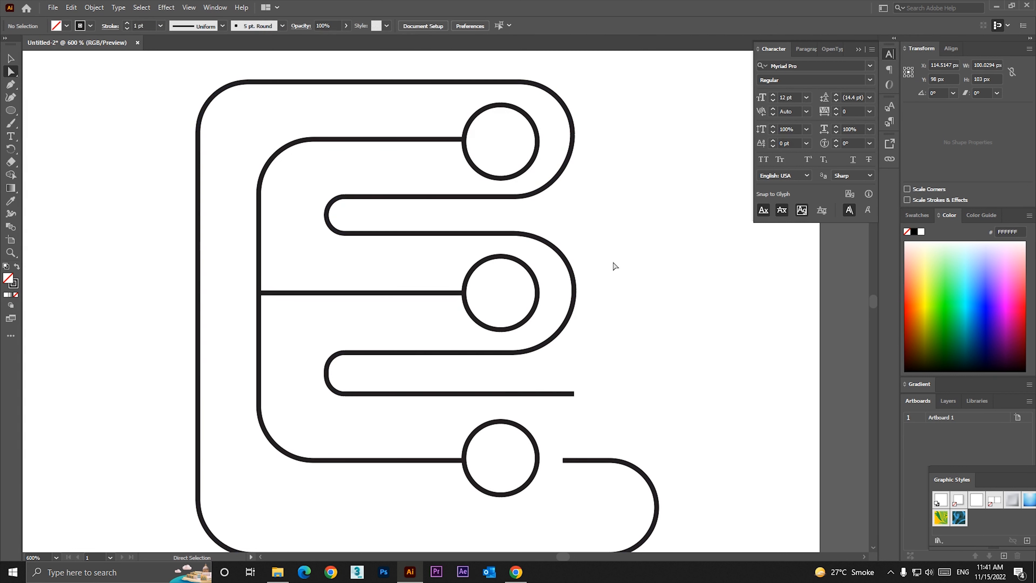
- Spread the bracket's top and bottom arms 1 px outward each and lower the outline's open lower end 1 px to match
click(344, 140)
key(Up)
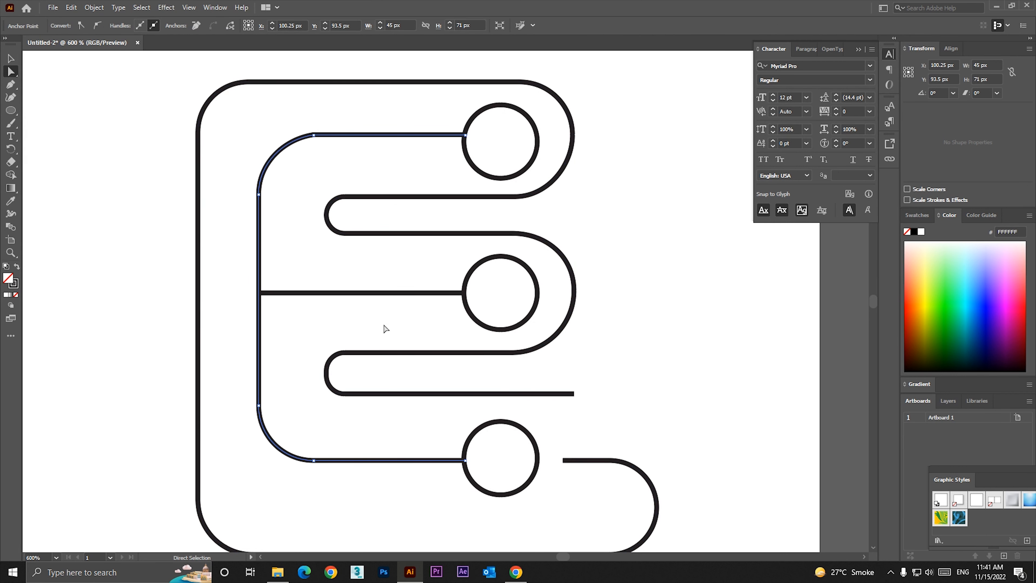
click(411, 460)
key(Down)
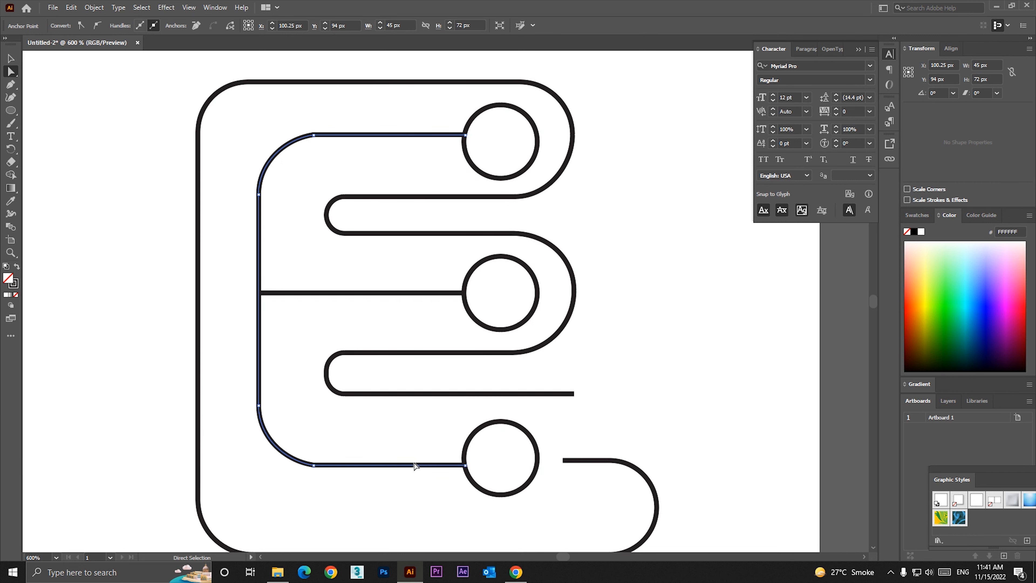
click(592, 461)
drag(594, 461, 592, 465)
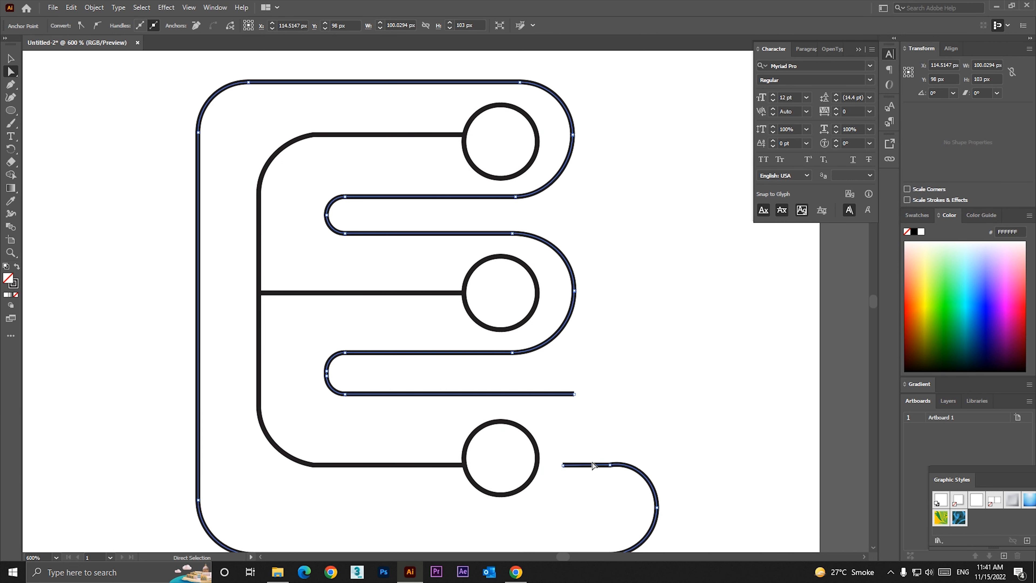
- Unlock the circles and move the lowest one down 2 px so it centres on its arm
click(11, 58)
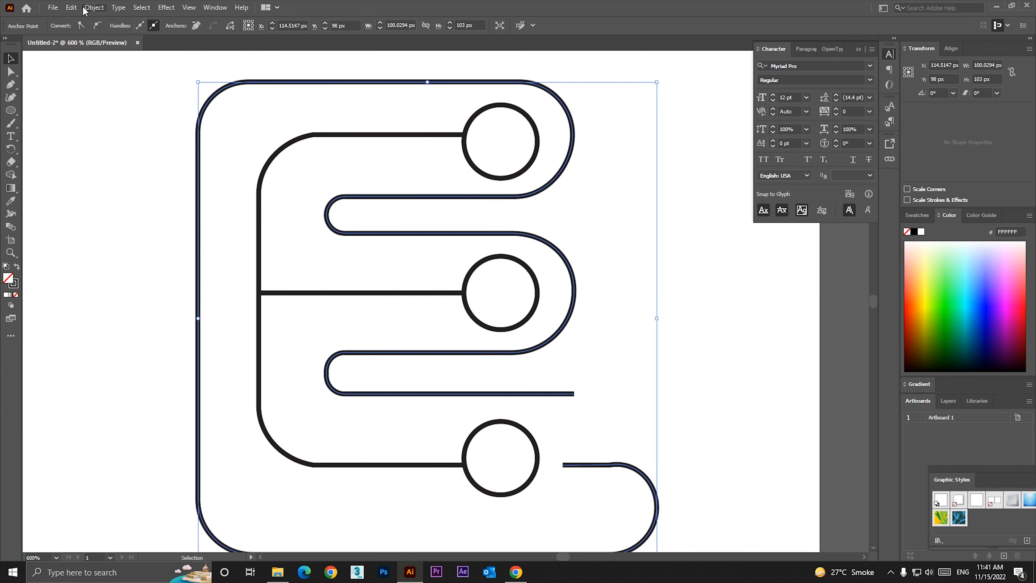
click(93, 7)
click(124, 94)
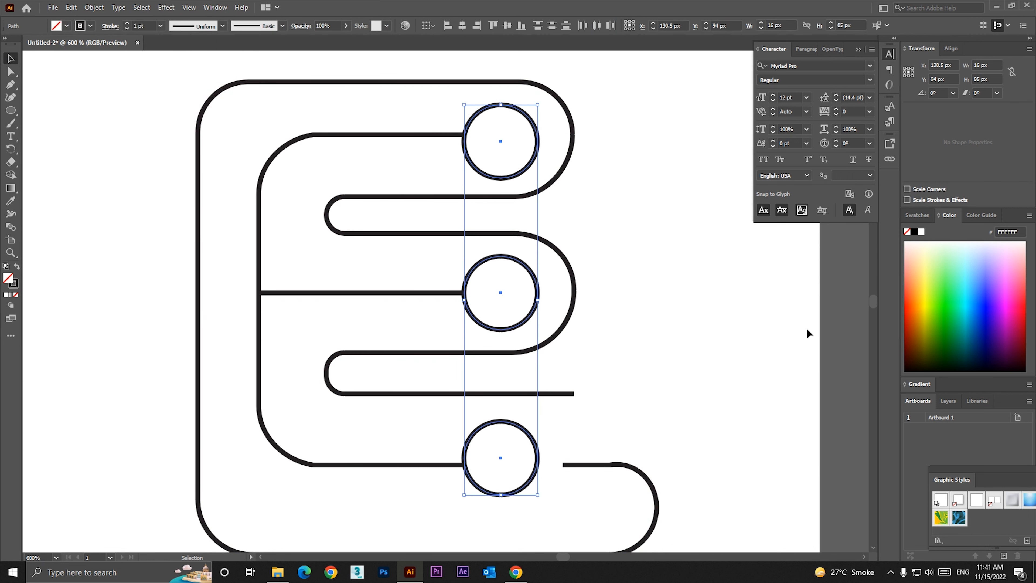
click(696, 376)
drag(624, 429, 570, 300)
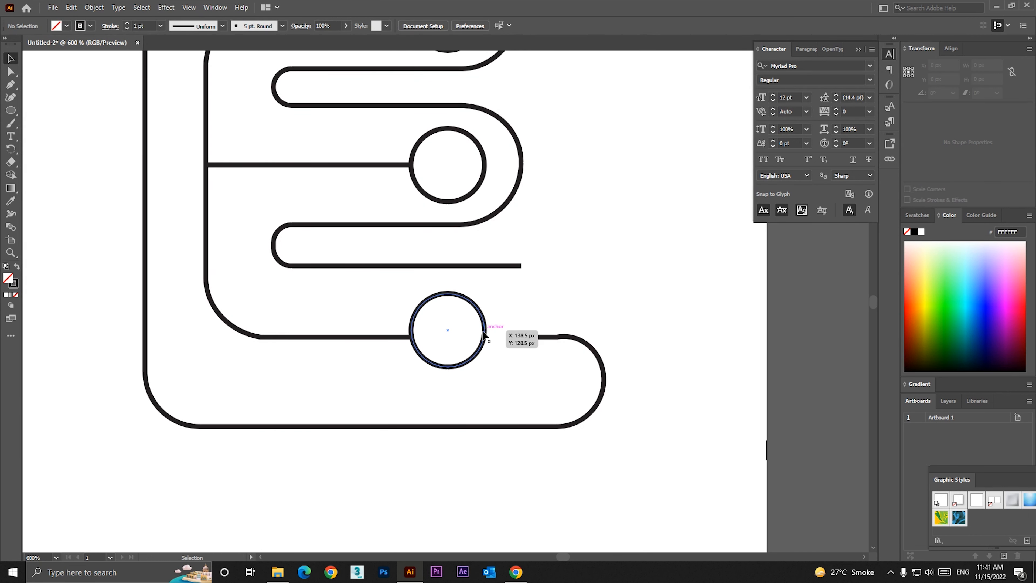
click(485, 332)
drag(485, 333, 484, 343)
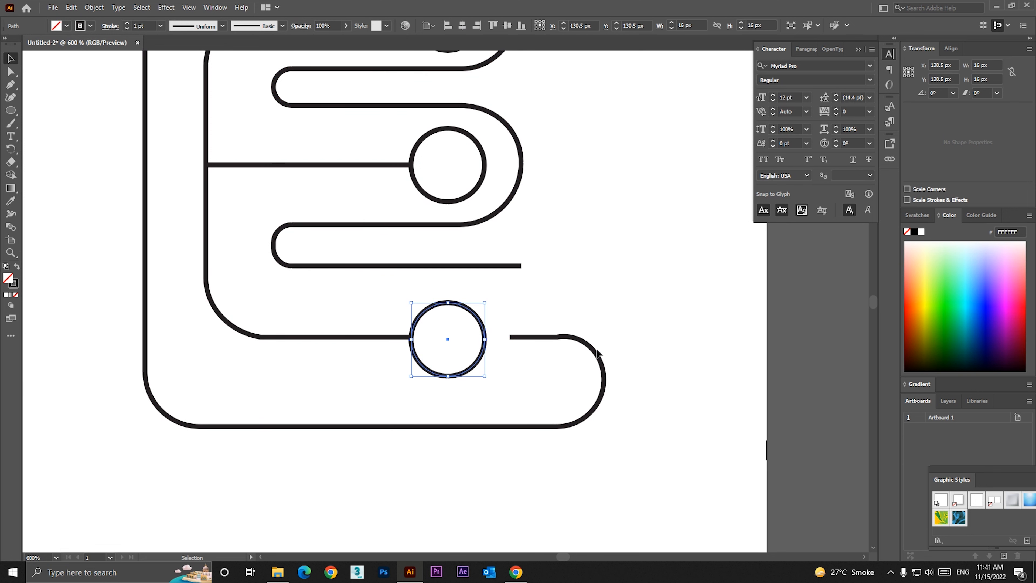
click(608, 284)
- Set the stroke weight of the whole logo to 2 pt
drag(464, 255, 469, 351)
ctrl+alt+click(467, 351)
ctrl+alt+click(467, 351)
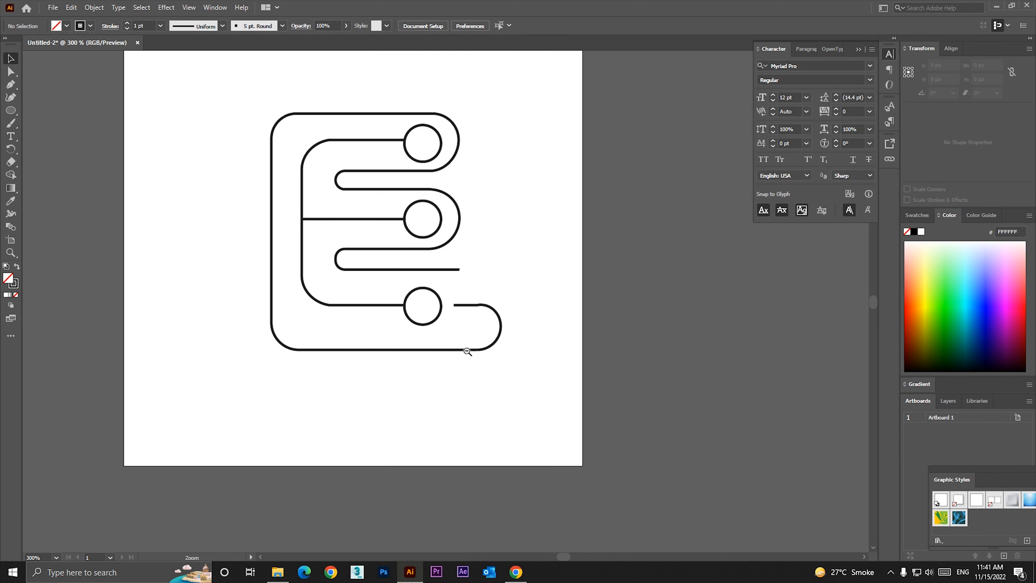
drag(431, 308, 449, 362)
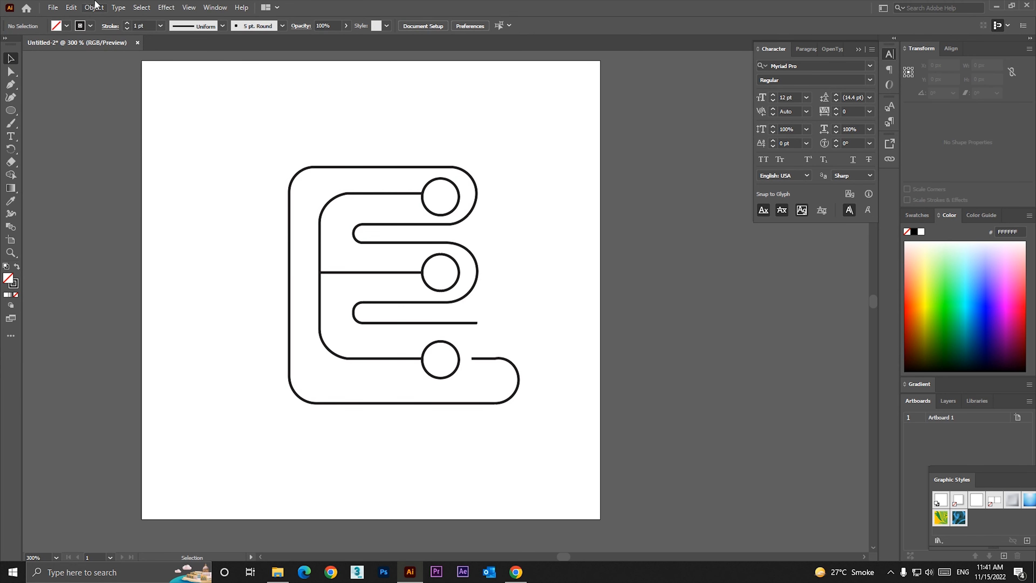
click(83, 11)
click(358, 128)
drag(236, 142, 592, 497)
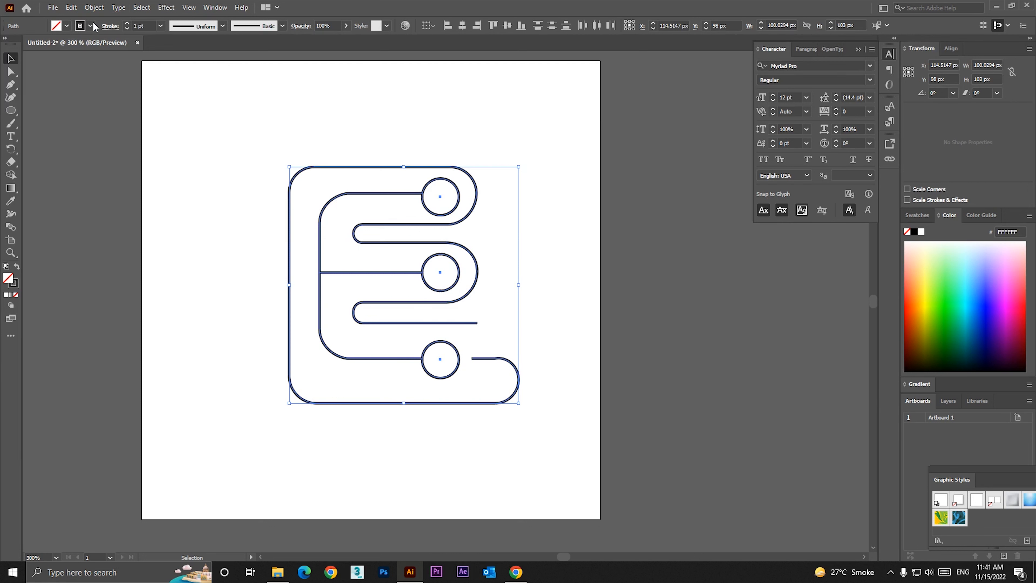
click(128, 23)
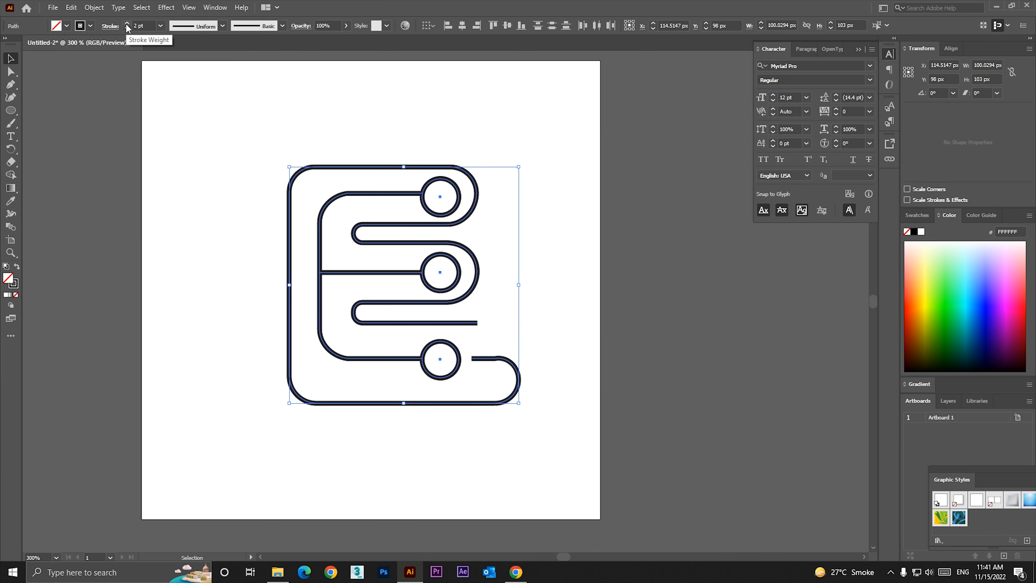
click(180, 181)
- Colour the surrounding outline's stroke red
click(288, 221)
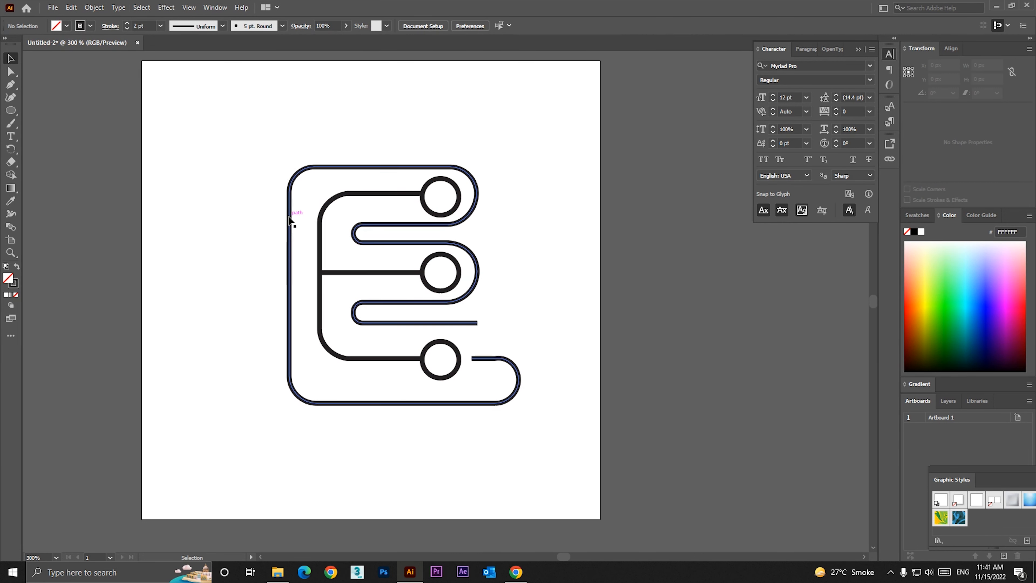
click(90, 26)
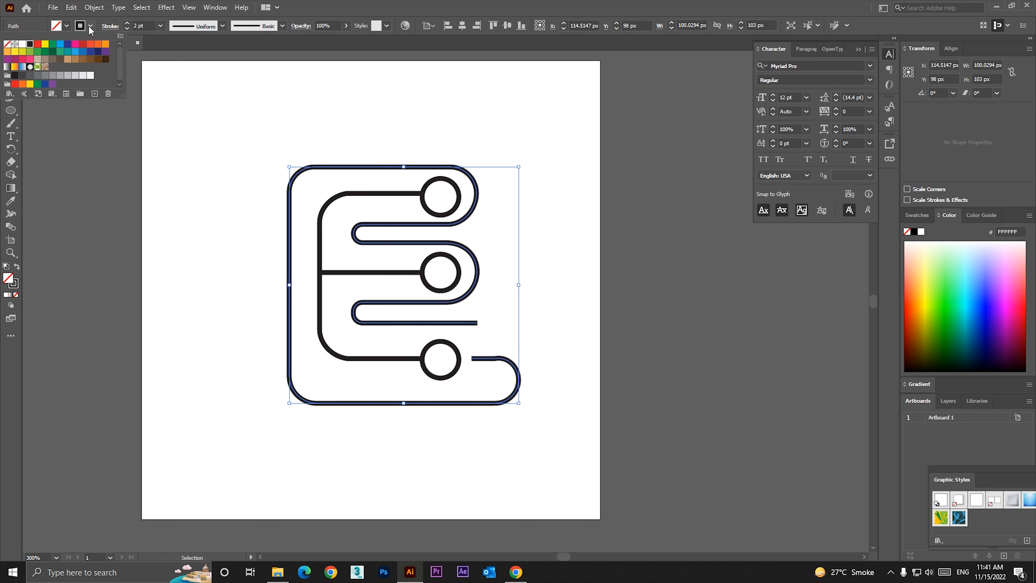
click(37, 44)
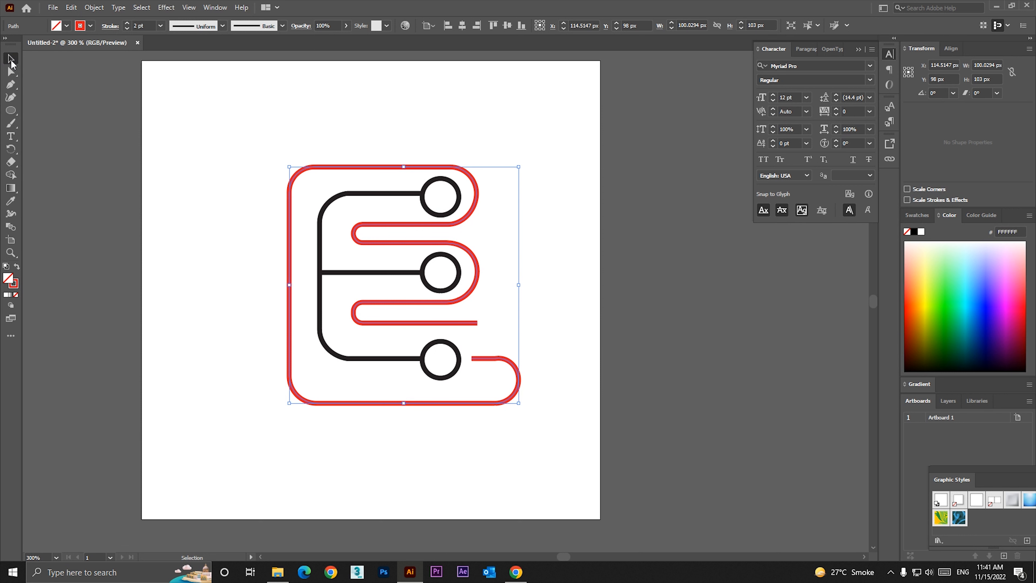
click(143, 140)
- Colour the strokes of the inner bracket, middle arm and all three circles dark green
click(320, 218)
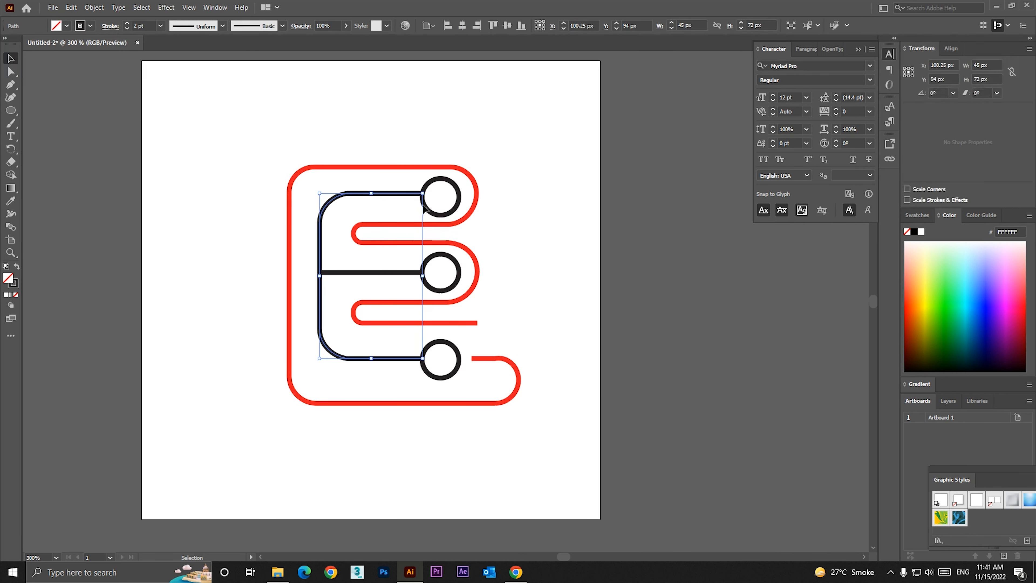
shift+click(458, 197)
shift+click(459, 272)
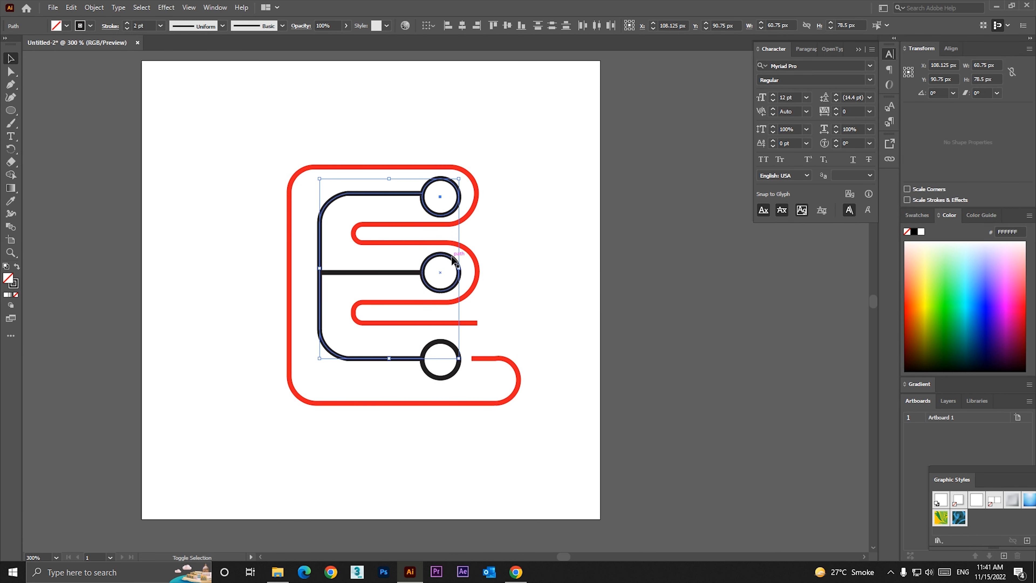
shift+click(455, 356)
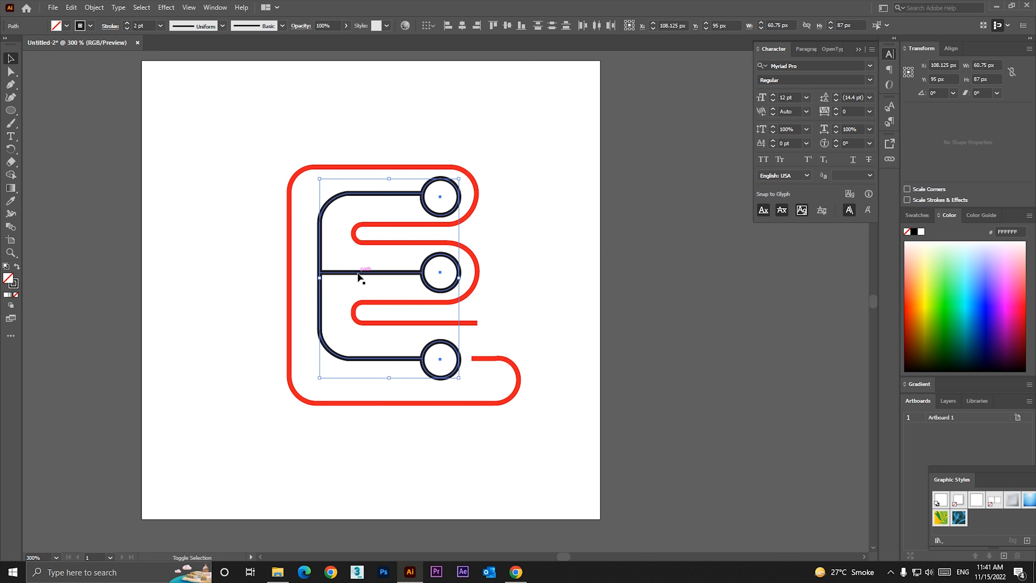
click(90, 26)
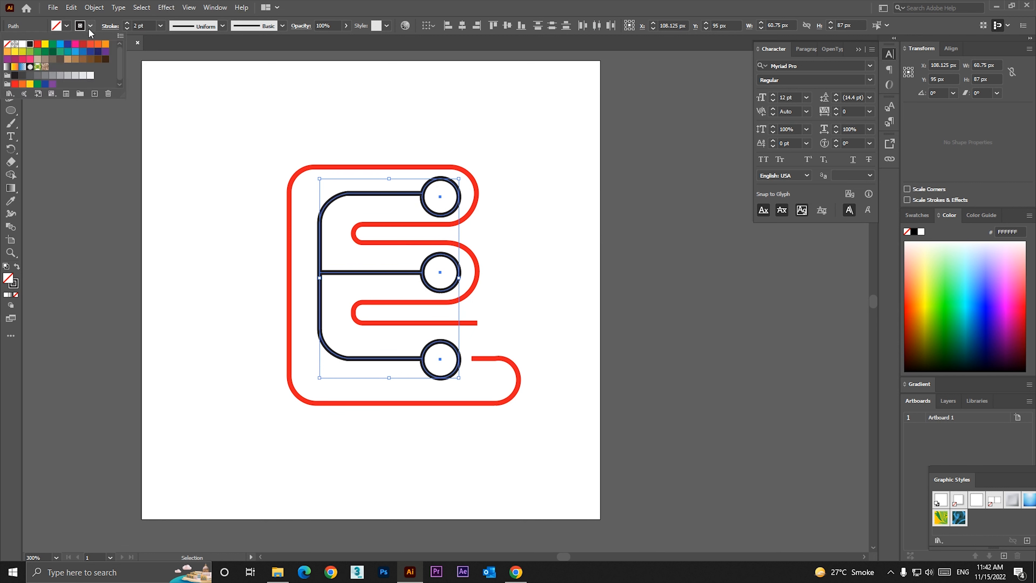
click(53, 51)
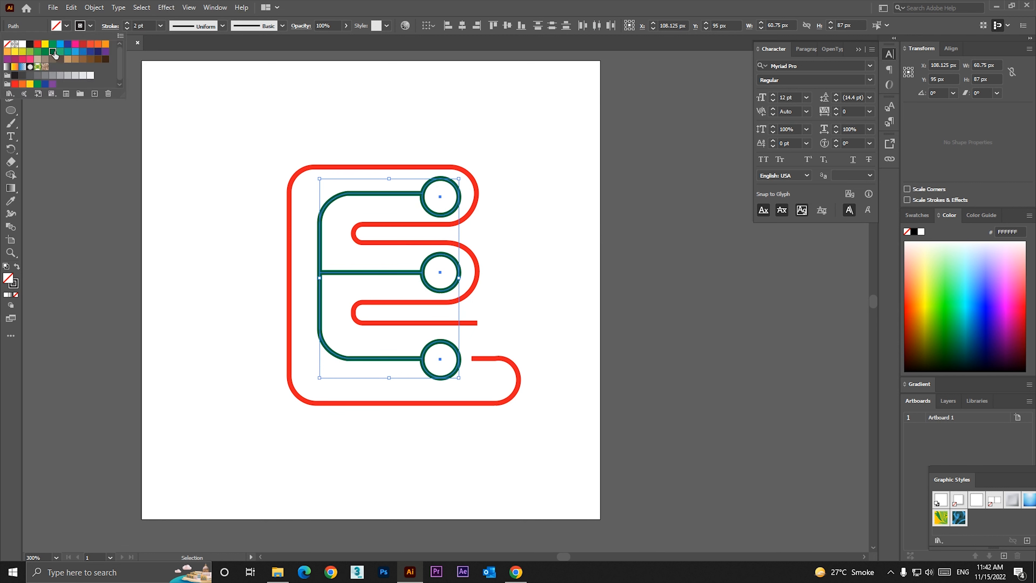
- Draw a circle about 164 px in diameter around the E-shaped logo from its centre
click(202, 228)
click(210, 223)
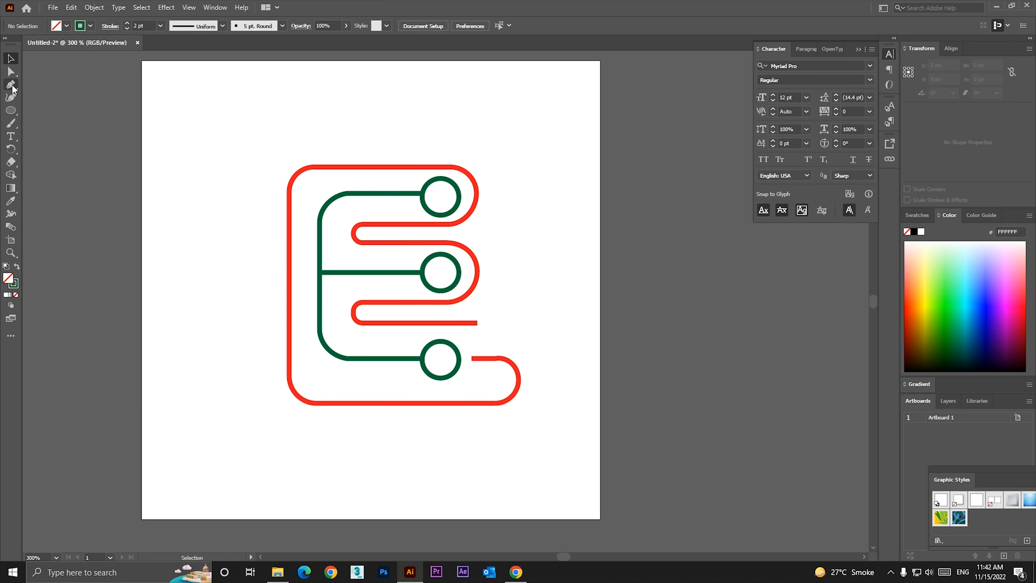
click(10, 110)
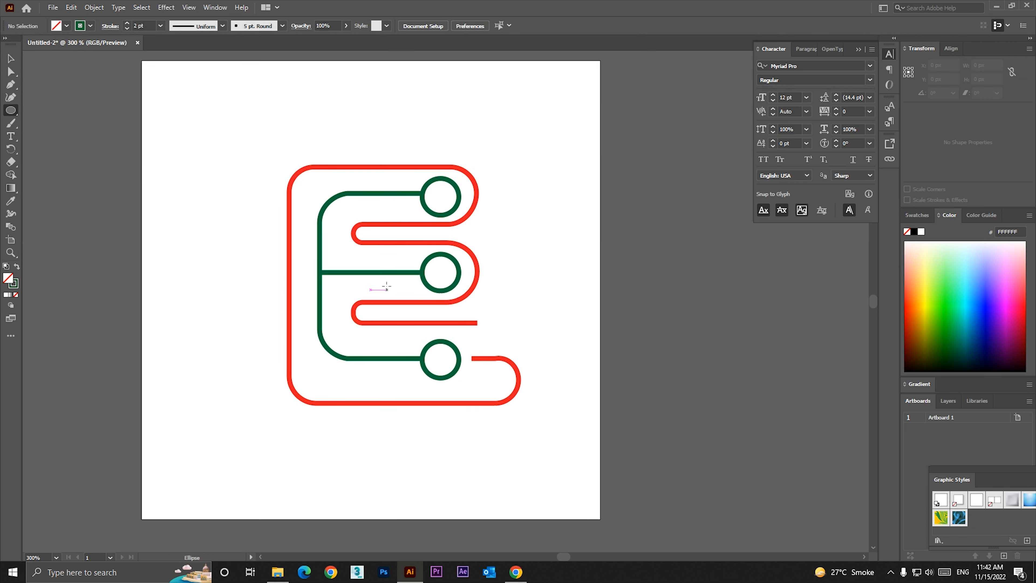
drag(377, 271, 566, 394)
click(11, 59)
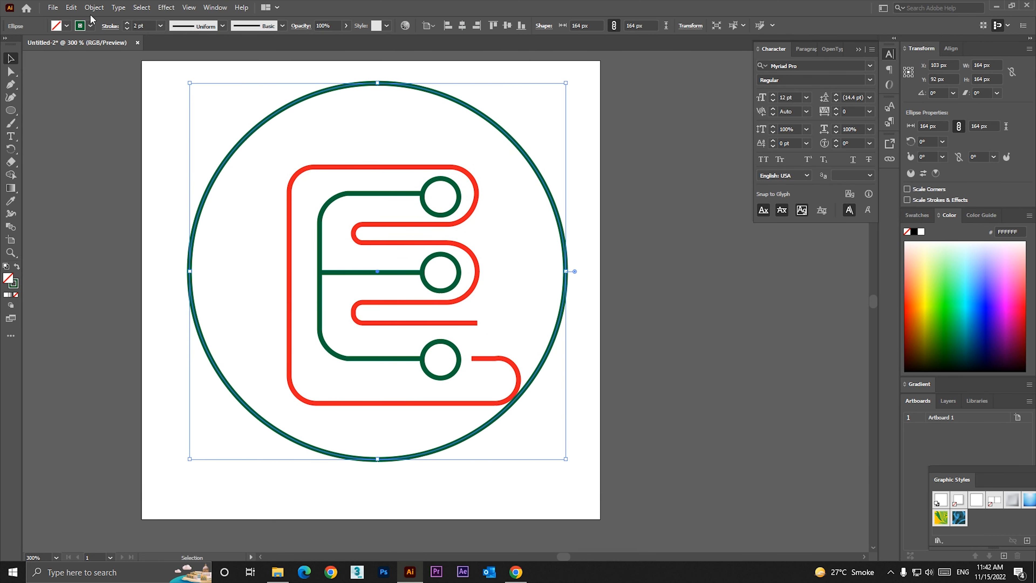
- Colour the large surrounding circle's stroke red
click(90, 27)
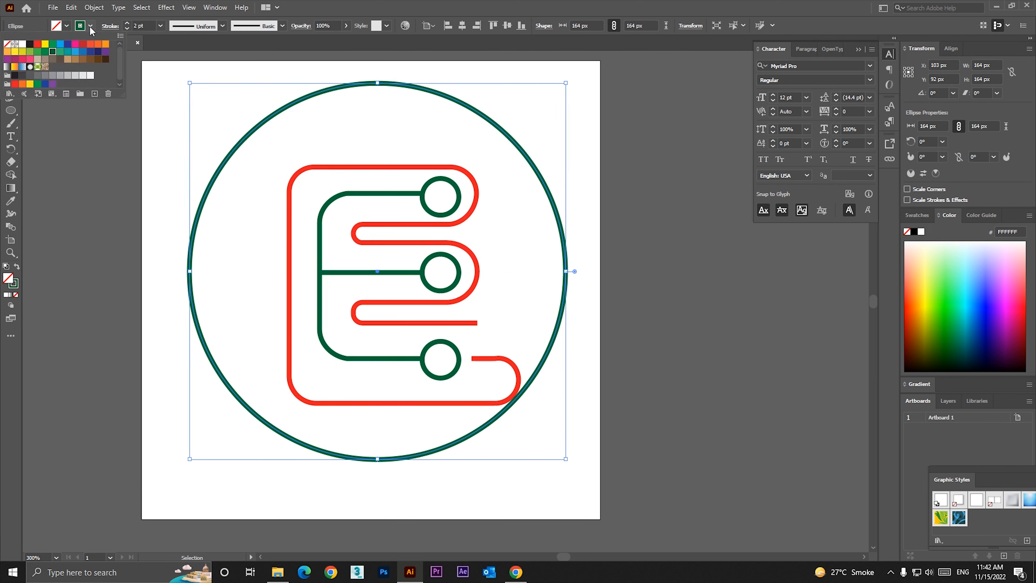
click(38, 45)
click(95, 186)
- Centre the large red circle horizontally and vertically on the artboard
ctrl+alt+click(368, 262)
drag(490, 281, 422, 255)
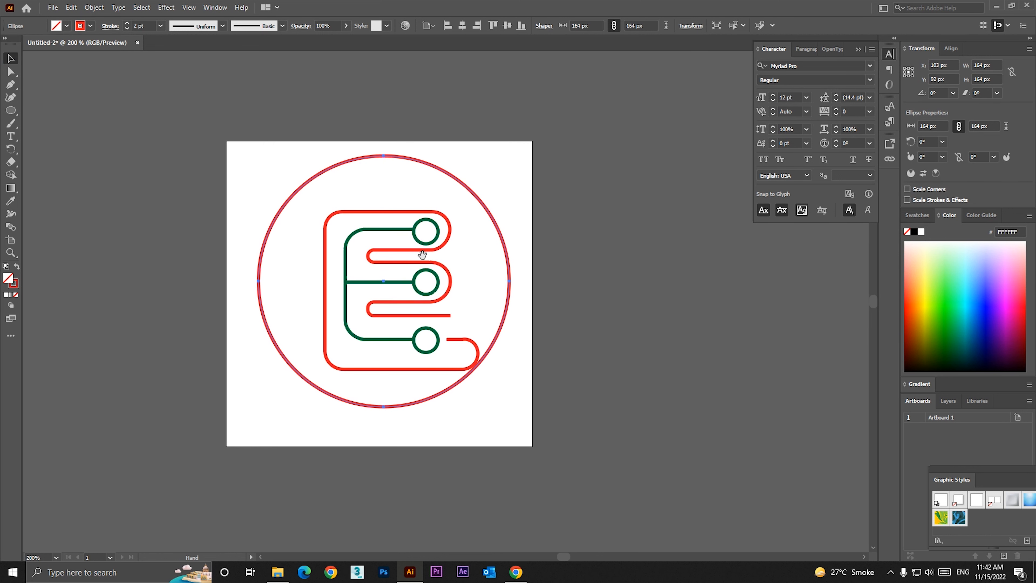
click(468, 27)
click(508, 25)
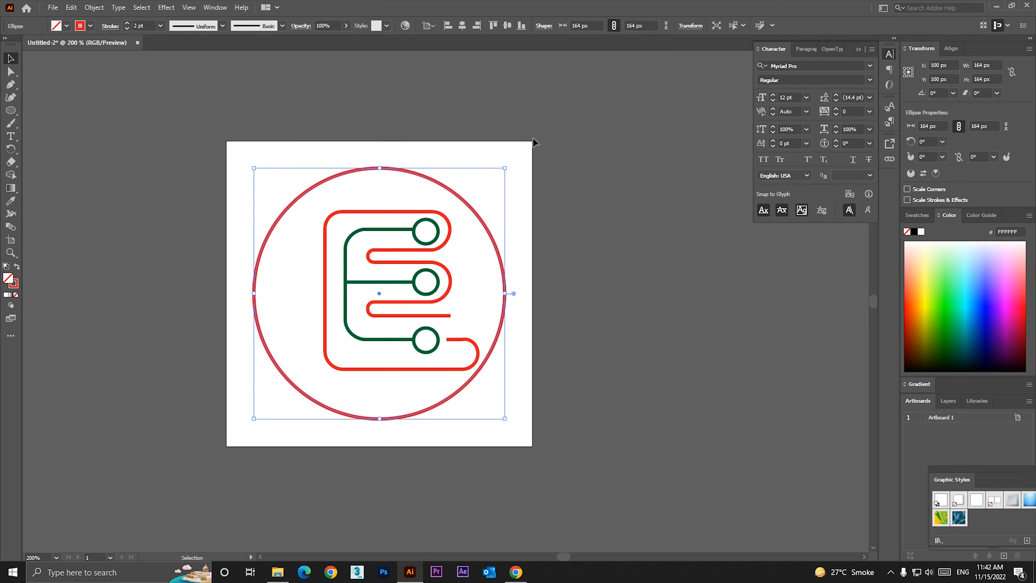
click(557, 231)
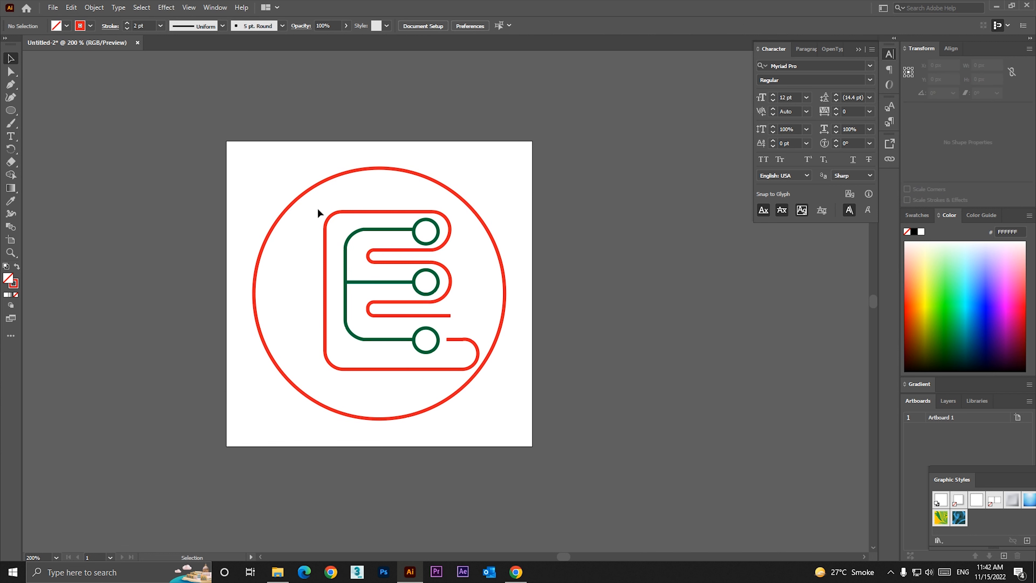
- Group the E-shaped logo's paths and centre the group horizontally and vertically on the artboard
drag(406, 271, 522, 377)
key(a)
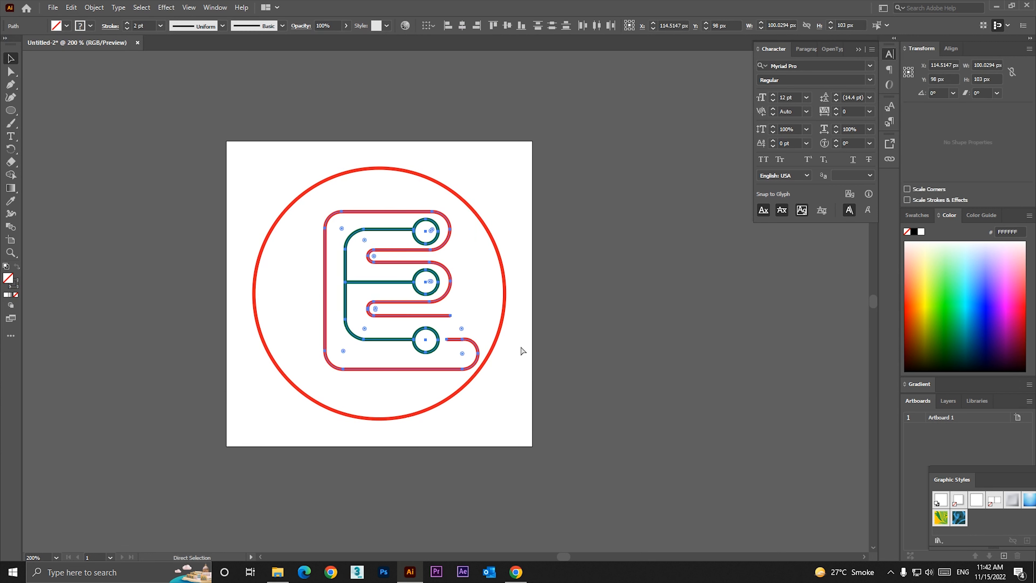
click(462, 25)
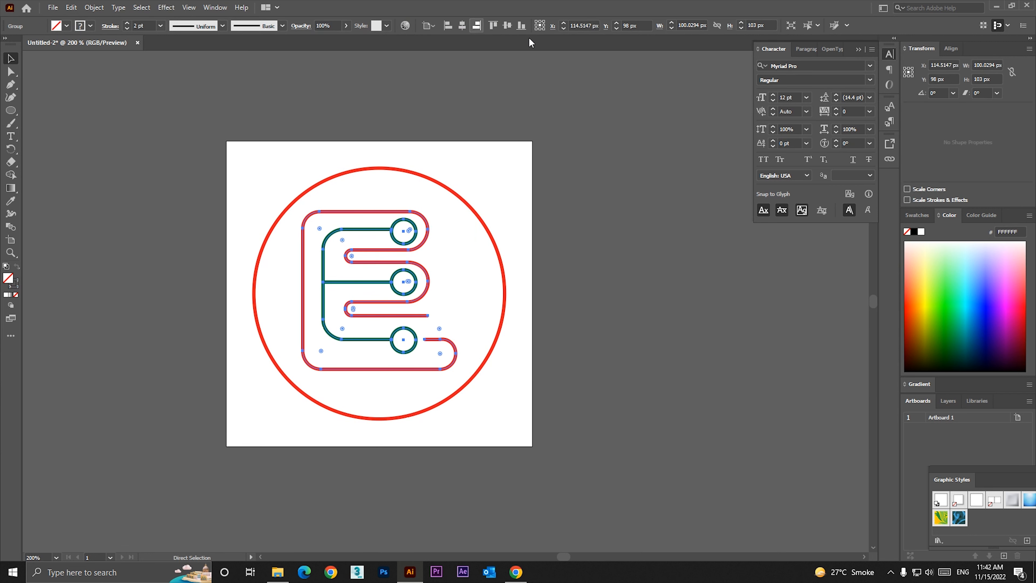
click(509, 24)
key(v)
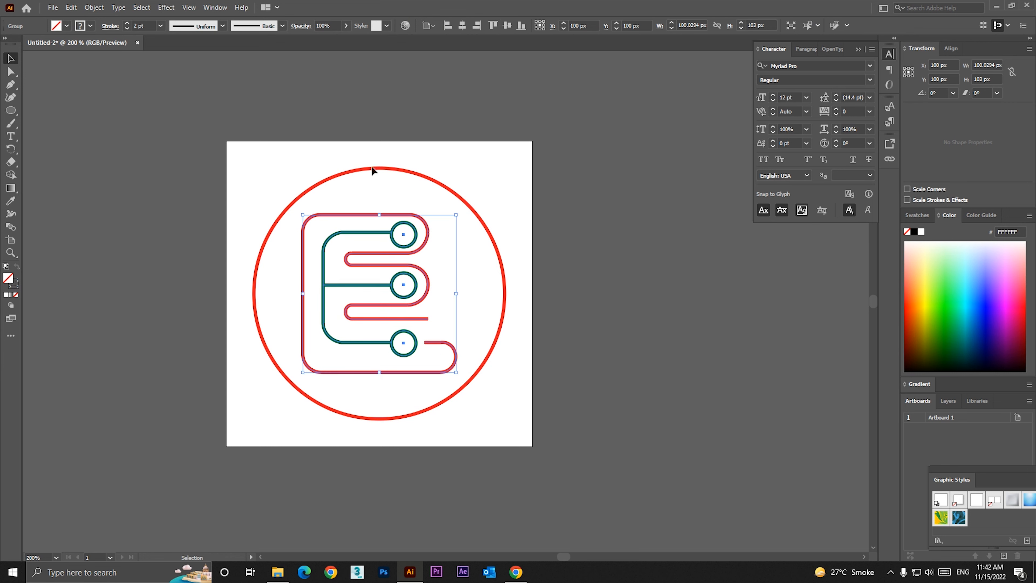
- Try scaling the circle and E logo together to about 76 px wide and grouping them, and undo both changes
click(94, 7)
click(119, 95)
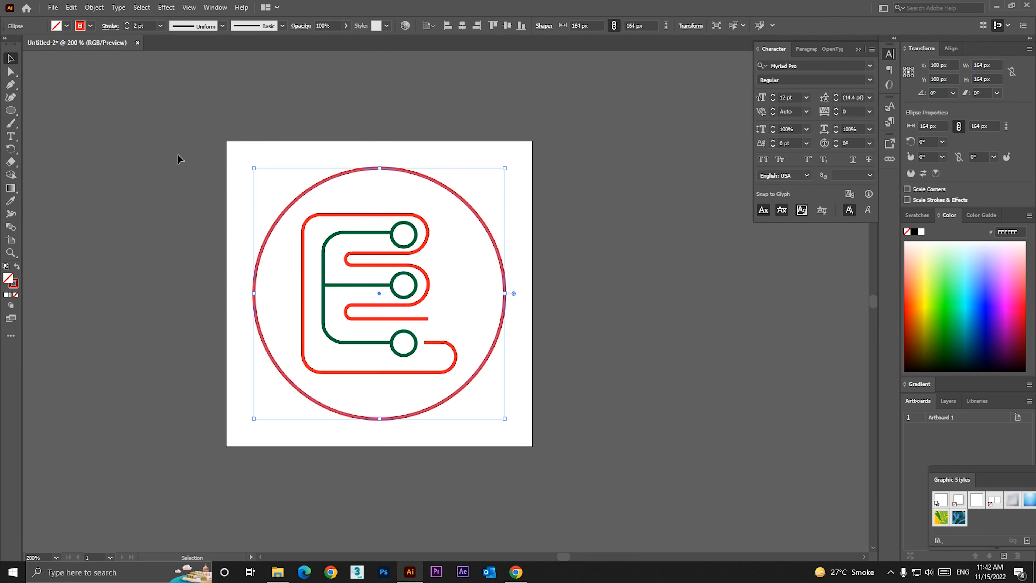
click(224, 174)
key(ctrl+a)
drag(506, 167, 438, 212)
key(ctrl+g)
scroll(414, 258, up, 3)
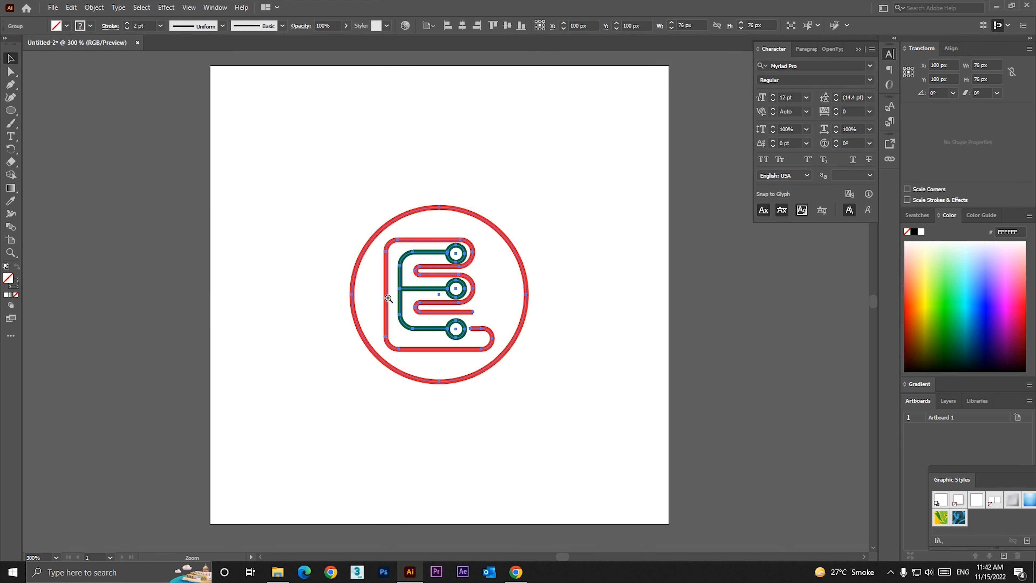
key(ctrl+z)
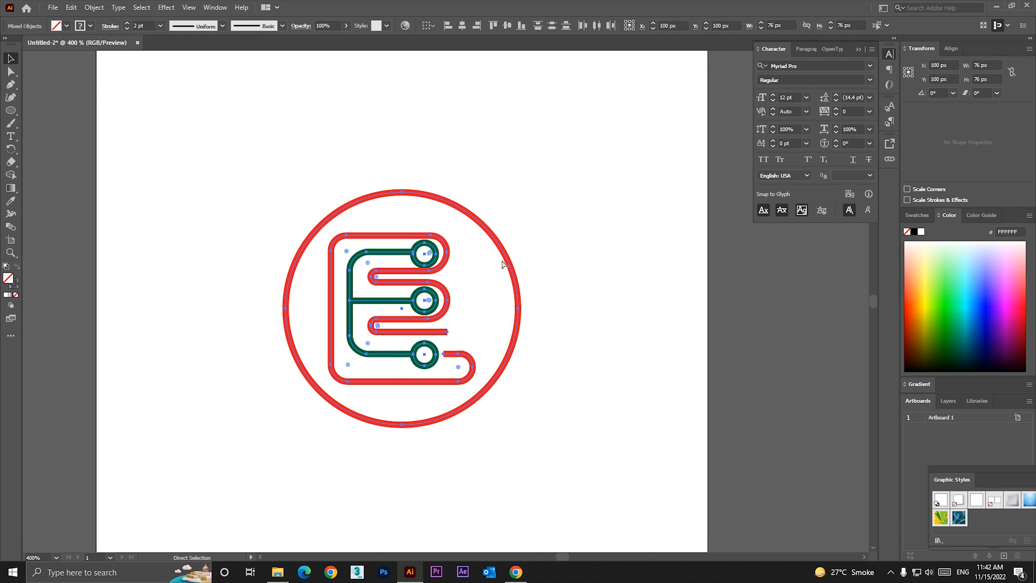
key(ctrl+z)
- Group the large circle with the E logo and expand the group's fills and strokes into shapes
alt+click(447, 315)
alt+click(447, 316)
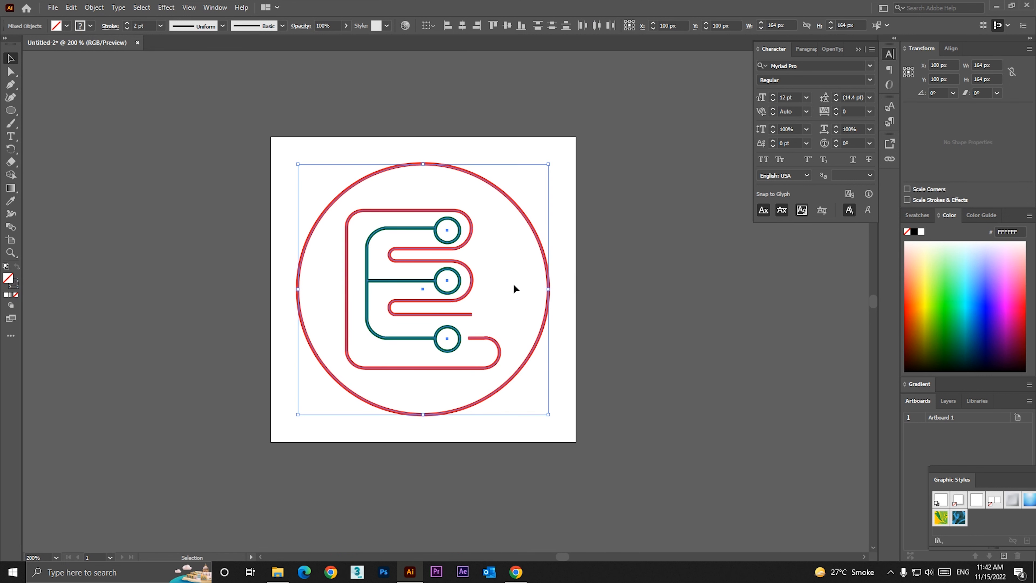
key(ctrl+g)
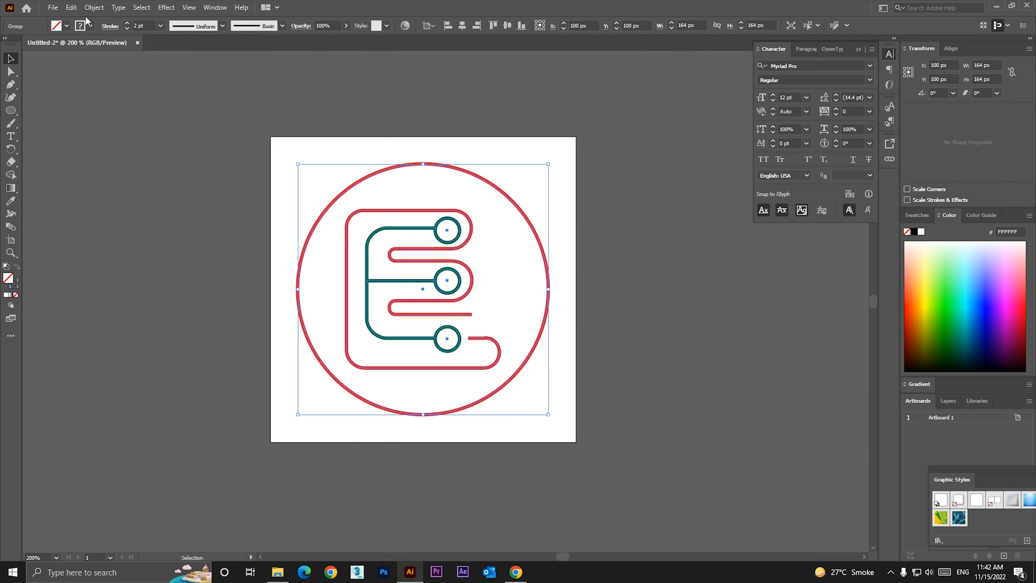
click(90, 7)
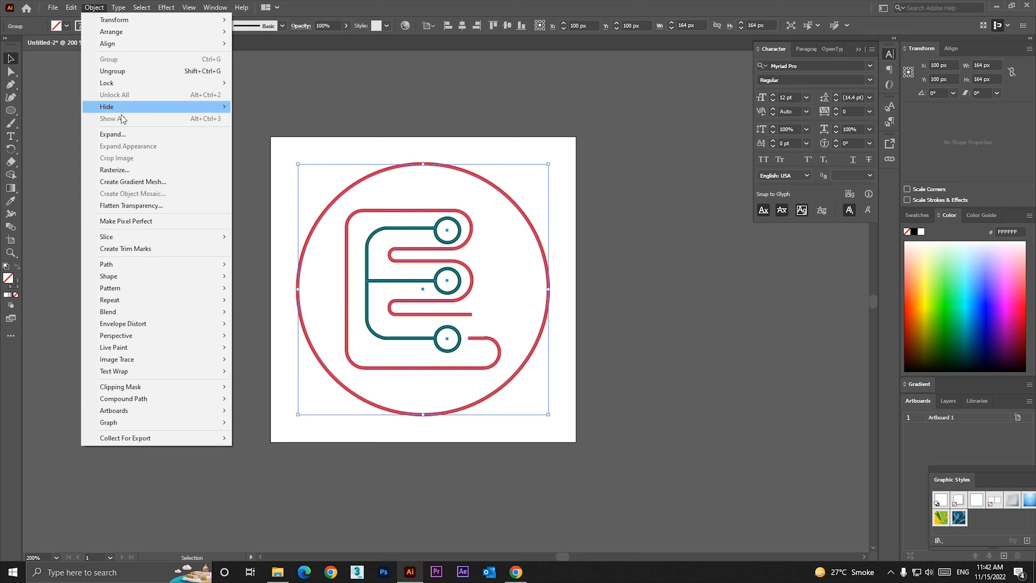
click(116, 134)
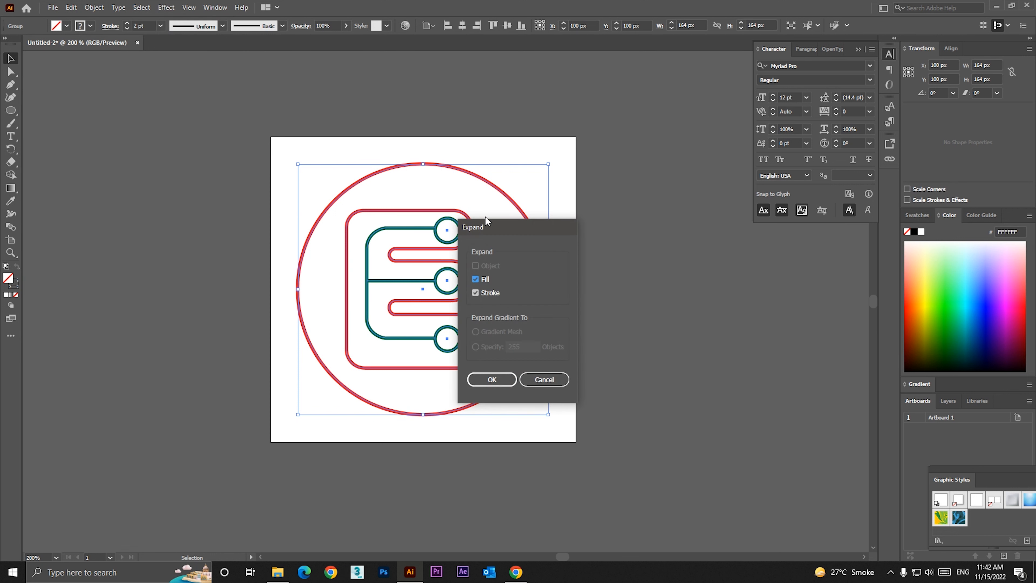
click(493, 379)
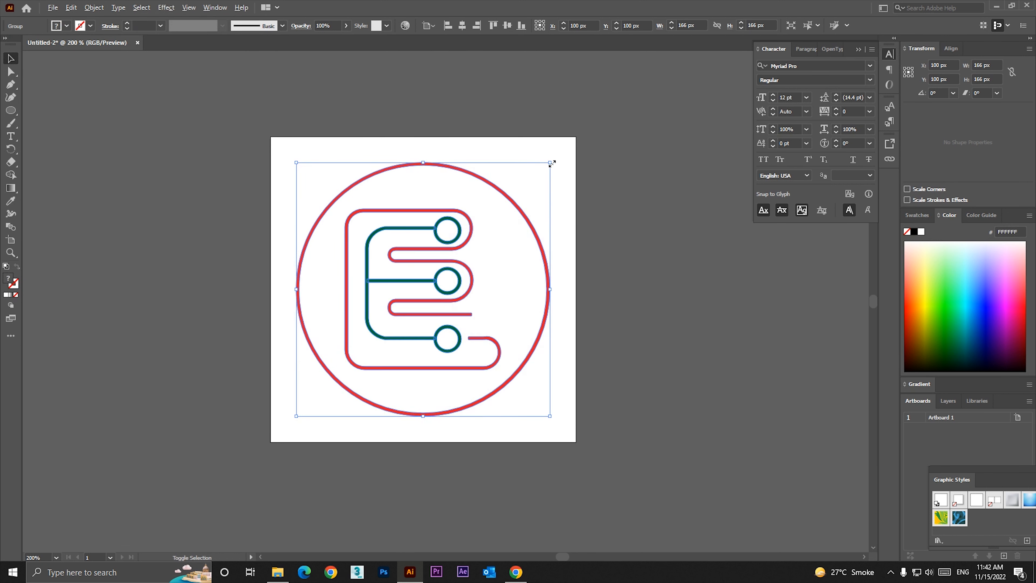
- Scale the expanded logo proportionally to about 110 px wide and move it straight up to Y 69 px
drag(551, 163, 507, 205)
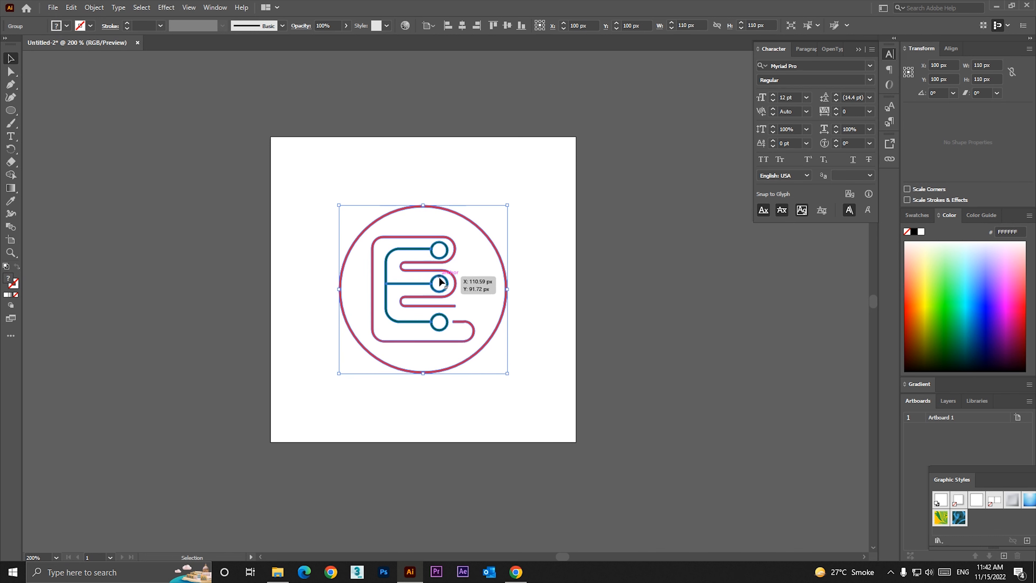
drag(440, 282, 440, 234)
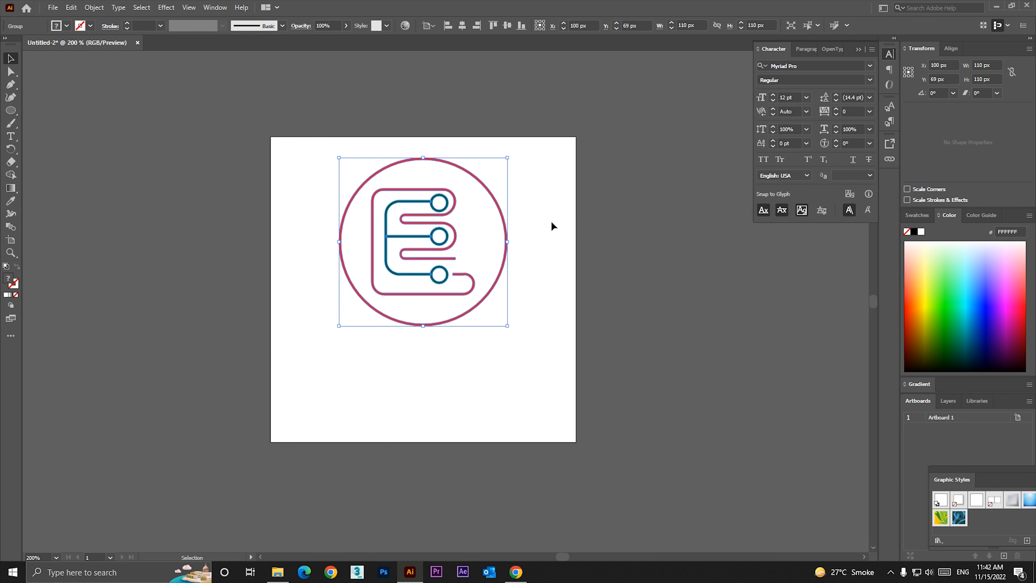
click(551, 222)
- Add the text ELECTRO SHOP in capitals beneath the circled logo
click(10, 136)
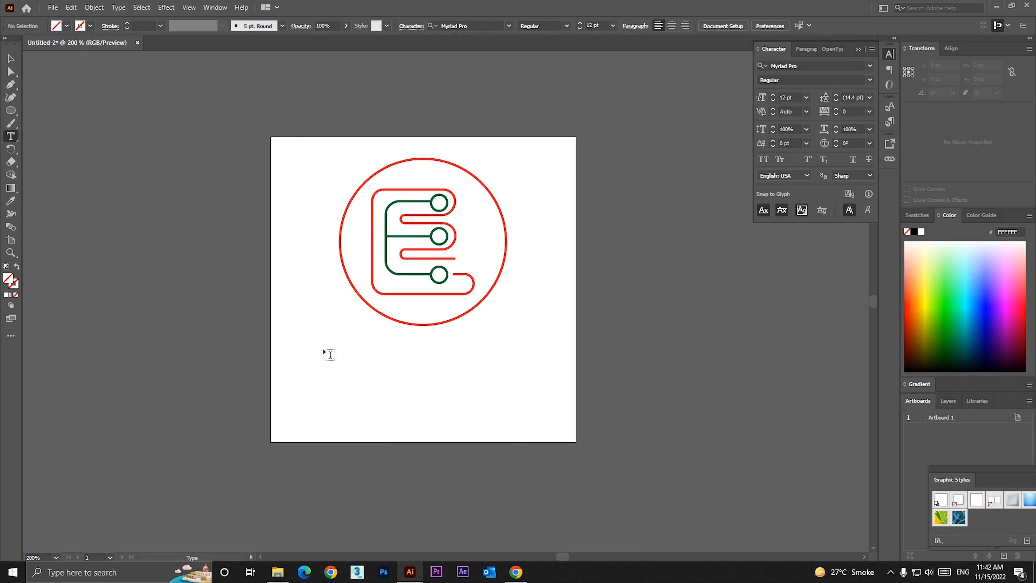
click(359, 351)
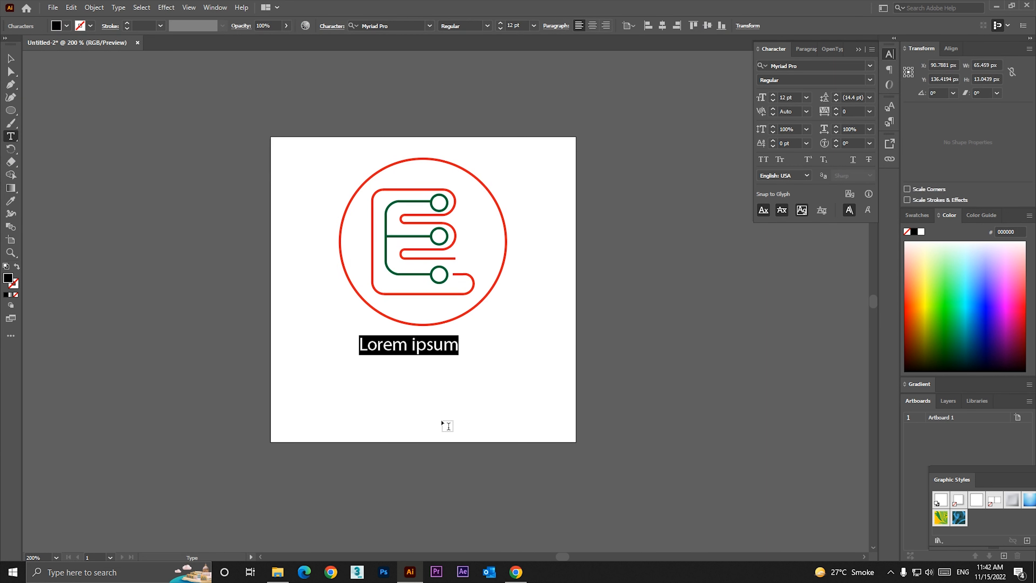
text(El)
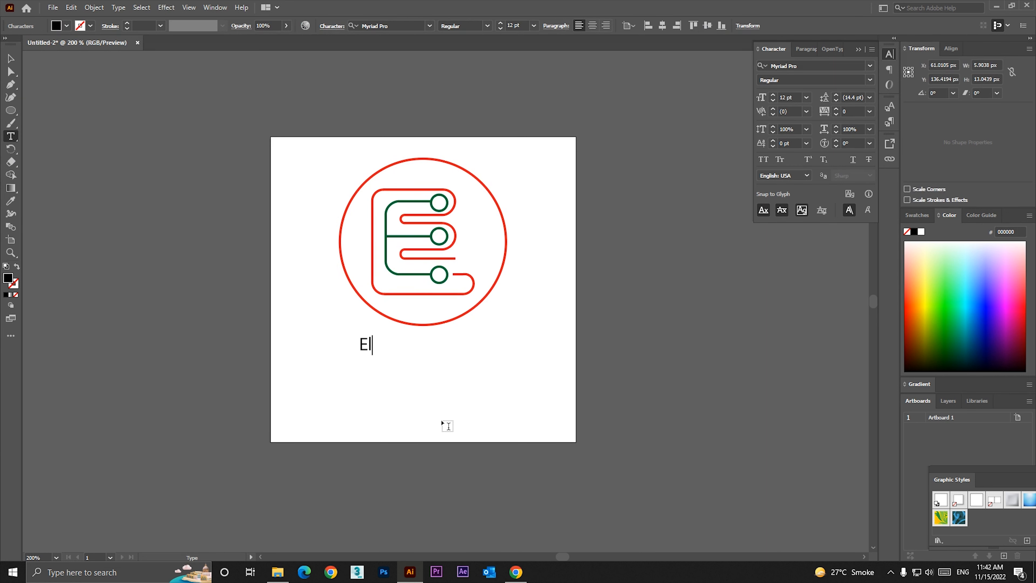
key(BackSpace)
text(LEC)
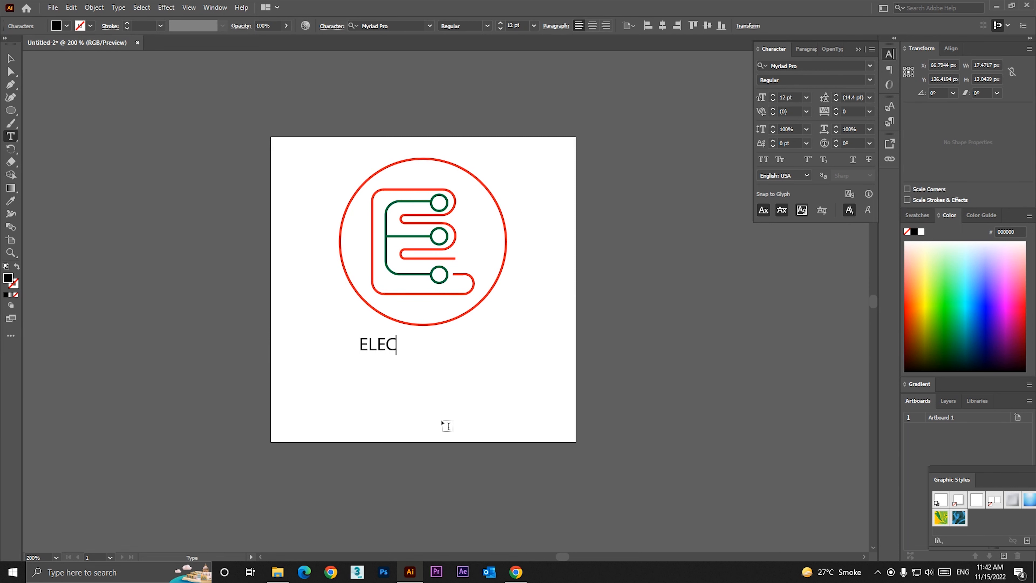
text(TRO SHOP)
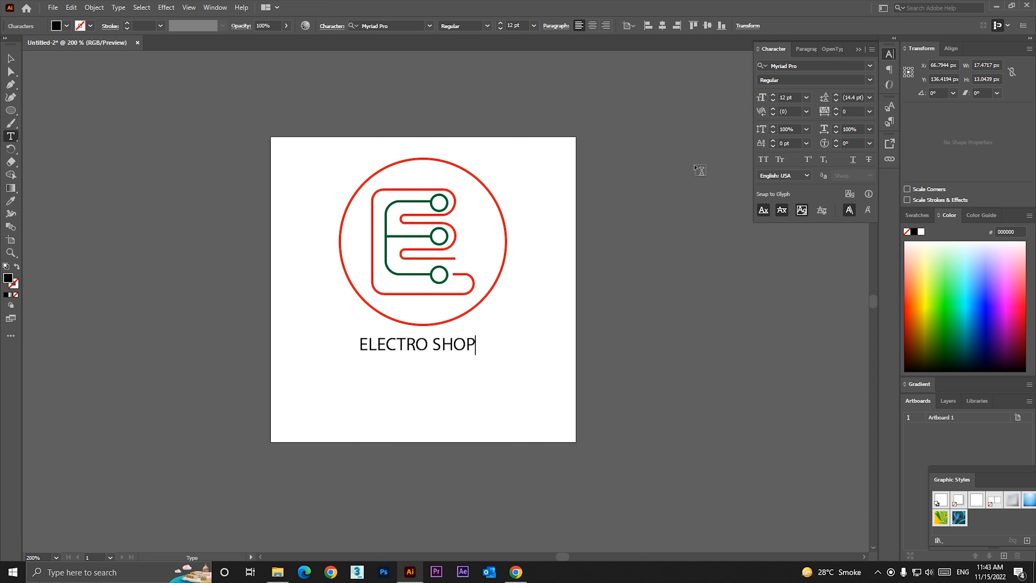
click(10, 58)
- Set the ELECTRO SHOP text's font to Bebas
key(ctrl+=)
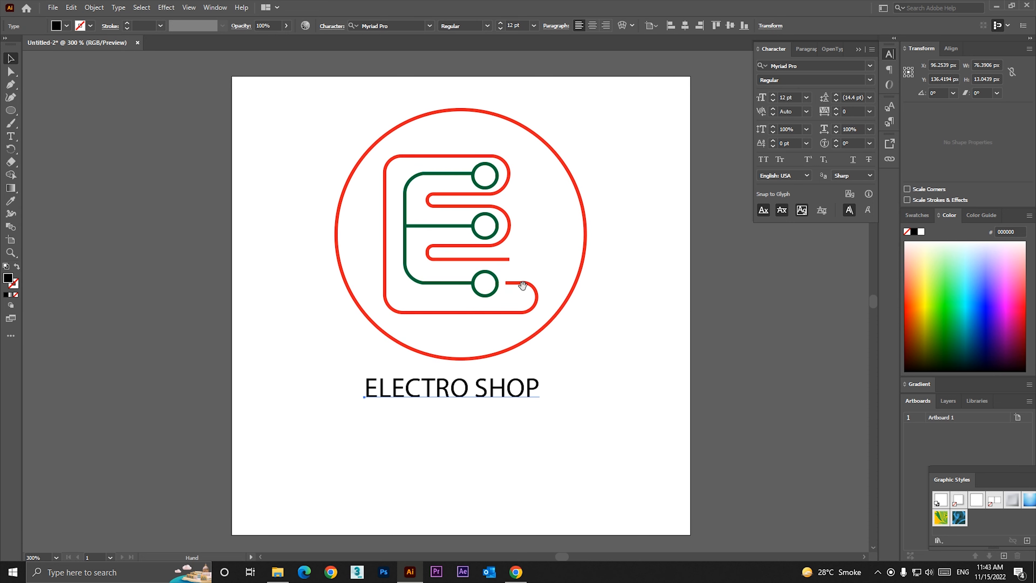
click(811, 65)
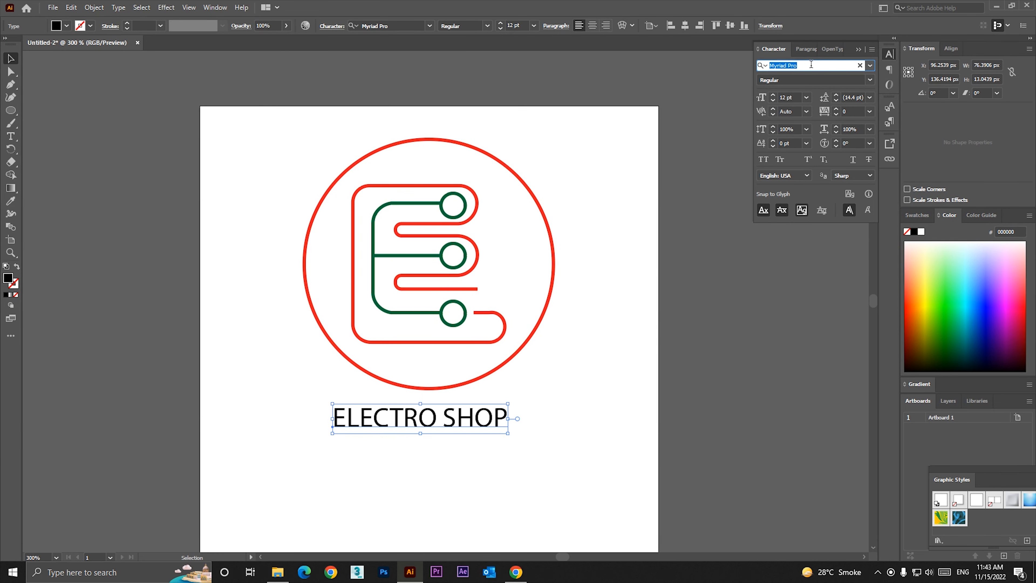
text(BEB)
key(Return)
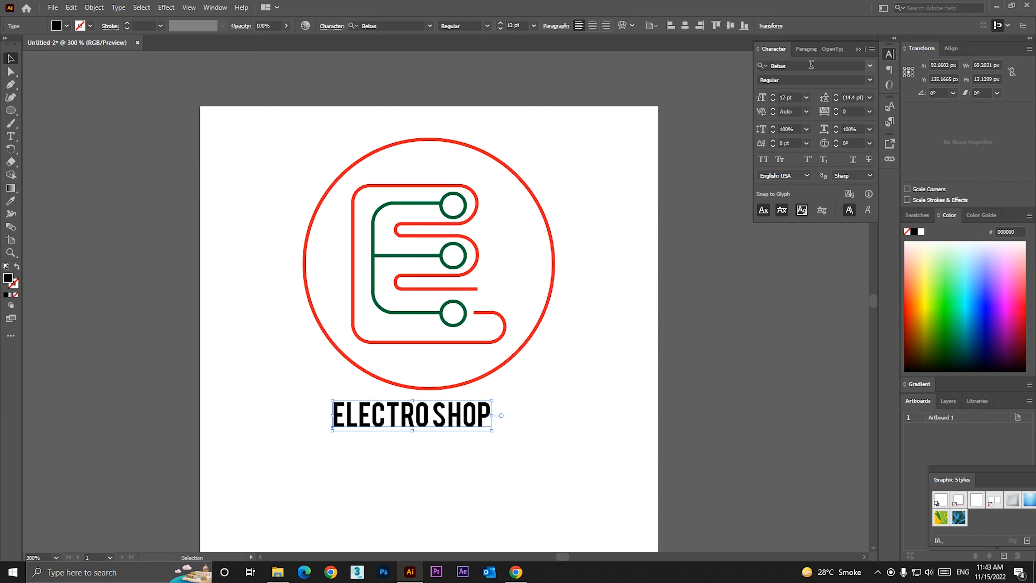
- Enlarge the ELECTRO SHOP text to about 153 px wide and place it centred on the artboard, 10 px lower
drag(495, 400, 591, 377)
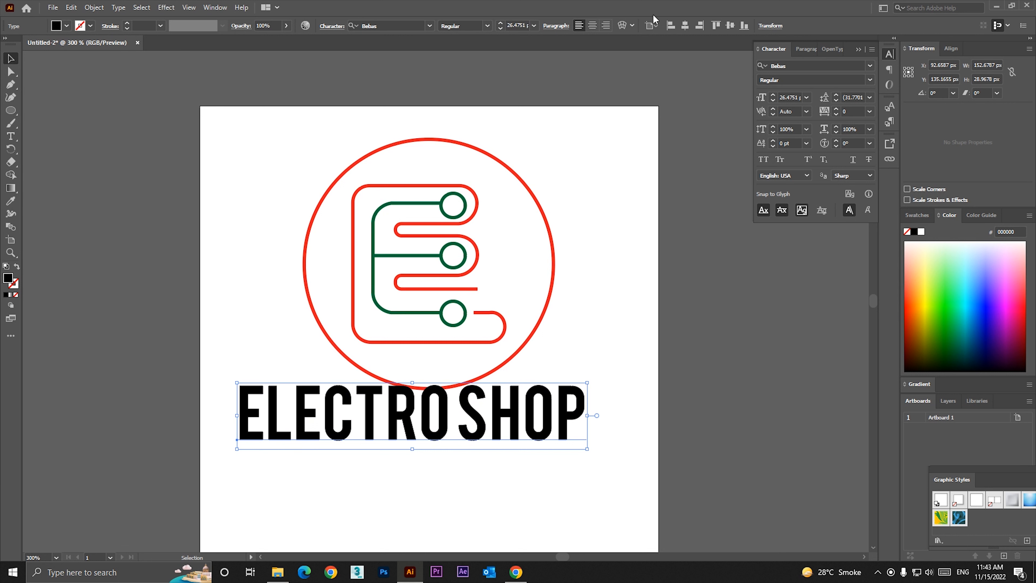
click(685, 26)
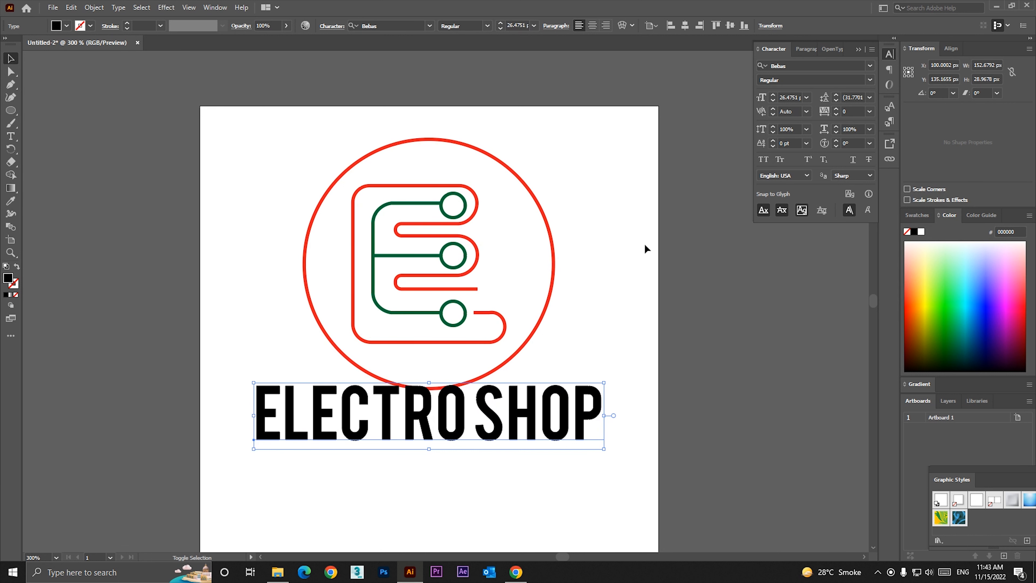
key(shift+Down)
- Colour the word ELECTRO in the logo text red
click(11, 136)
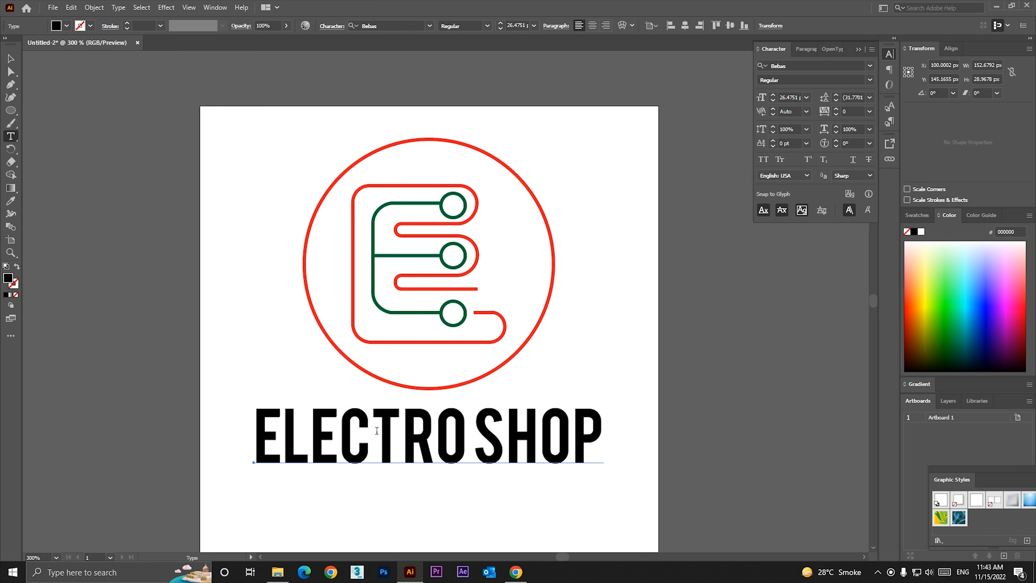
drag(464, 429, 251, 425)
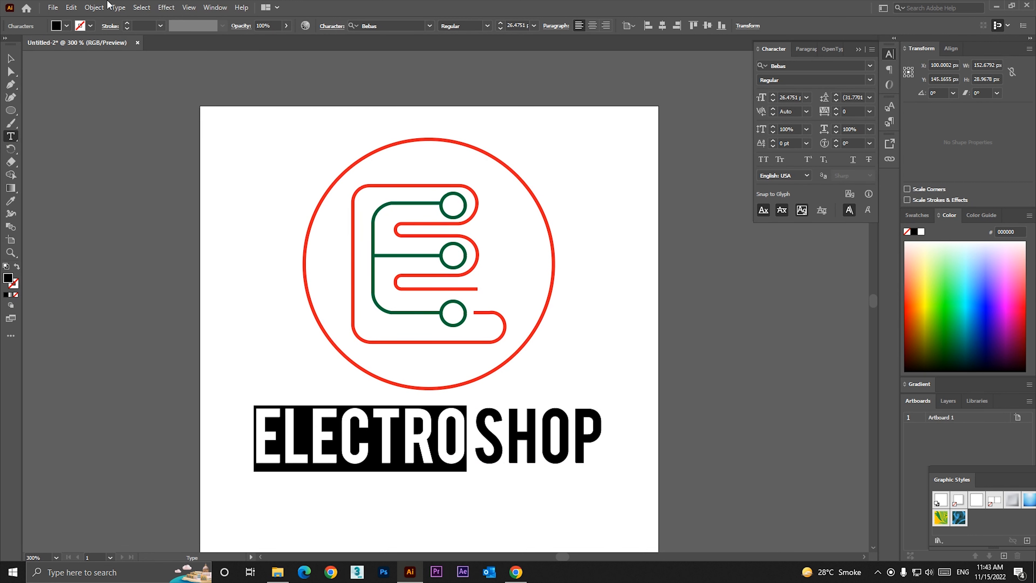
click(59, 29)
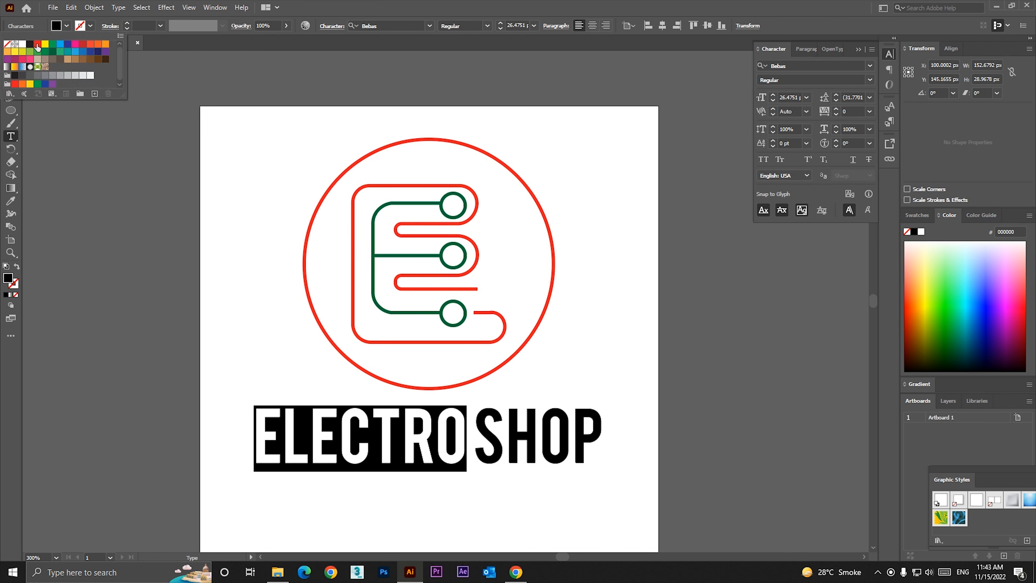
click(37, 45)
- Colour the word SHOP in the logo text dark green (006838)
click(473, 430)
drag(473, 428, 634, 433)
click(65, 26)
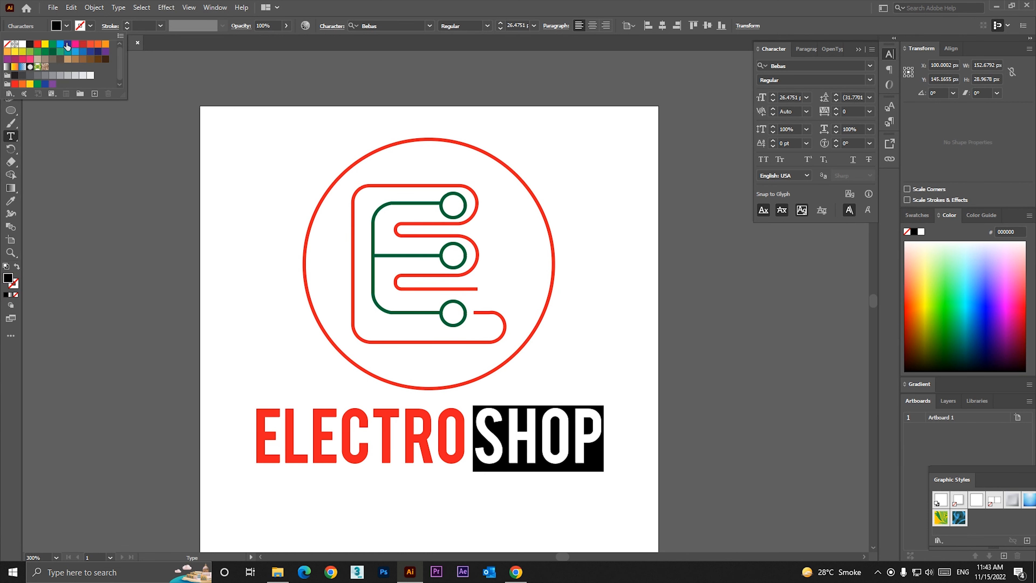
click(53, 49)
click(10, 59)
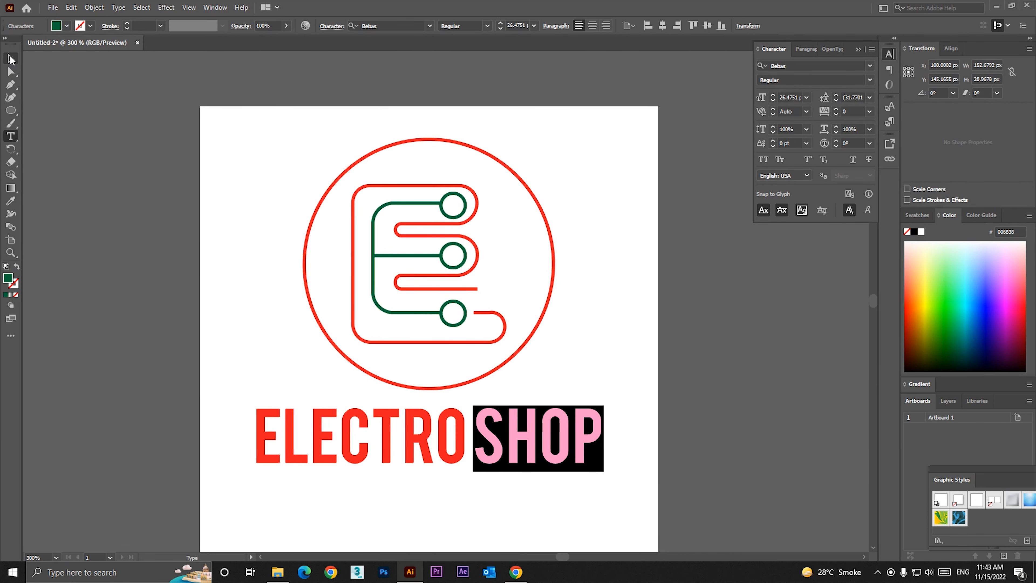
- Select the circular E emblem together with the ELECTRO SHOP text and move them 12 px down the artboard
key(ctrl+minus)
key(ctrl+minus)
shift+click(410, 265)
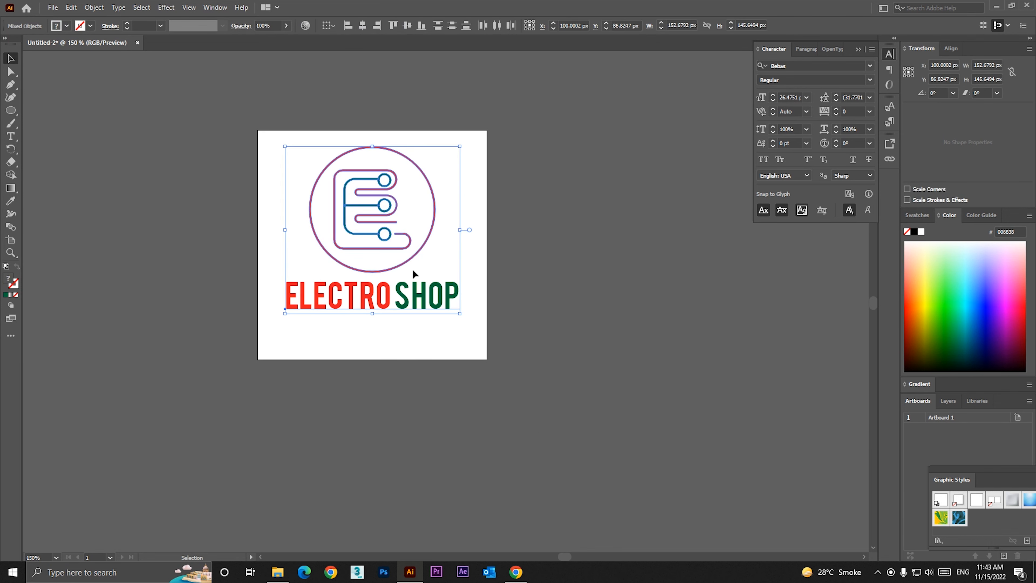
drag(377, 233, 401, 311)
- Duplicate the artboard with its logo artwork and place the copy directly to the right of the original
key(shift+o)
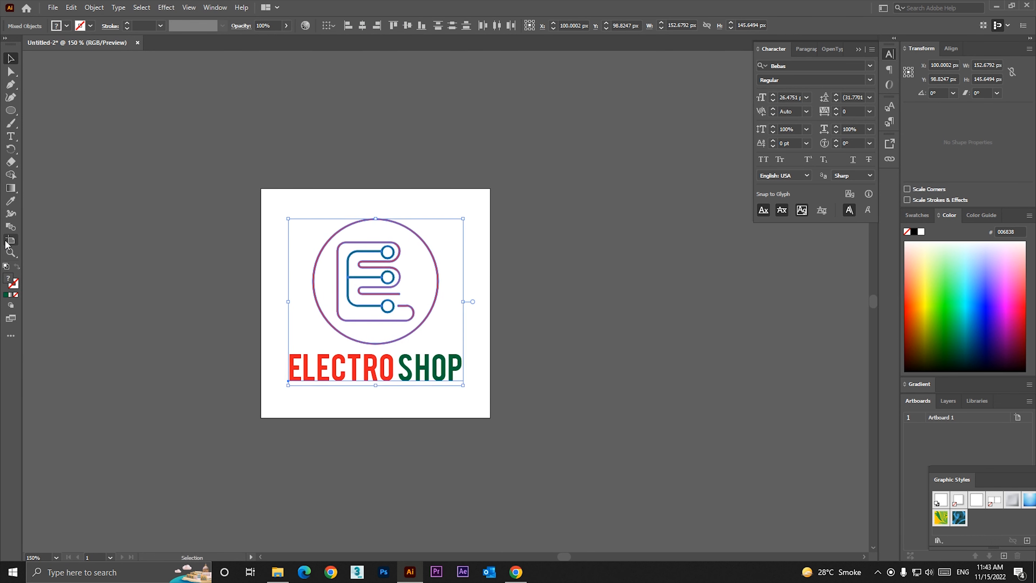
drag(346, 285, 576, 280)
click(11, 58)
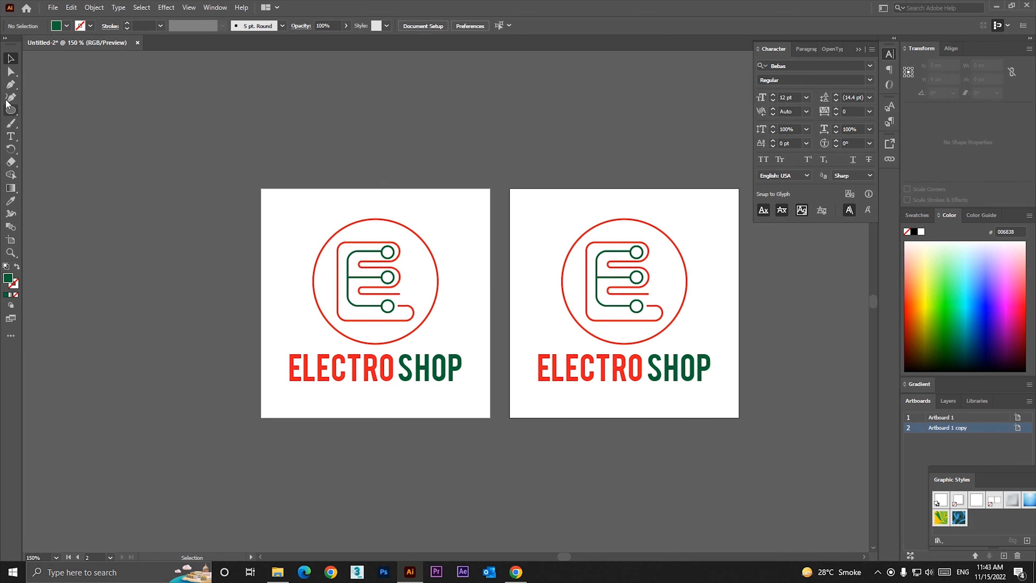
- Cover the duplicate artboard with a 200 × 200 px rectangle and fill it with black (231F20)
drag(17, 114, 53, 111)
drag(509, 188, 739, 418)
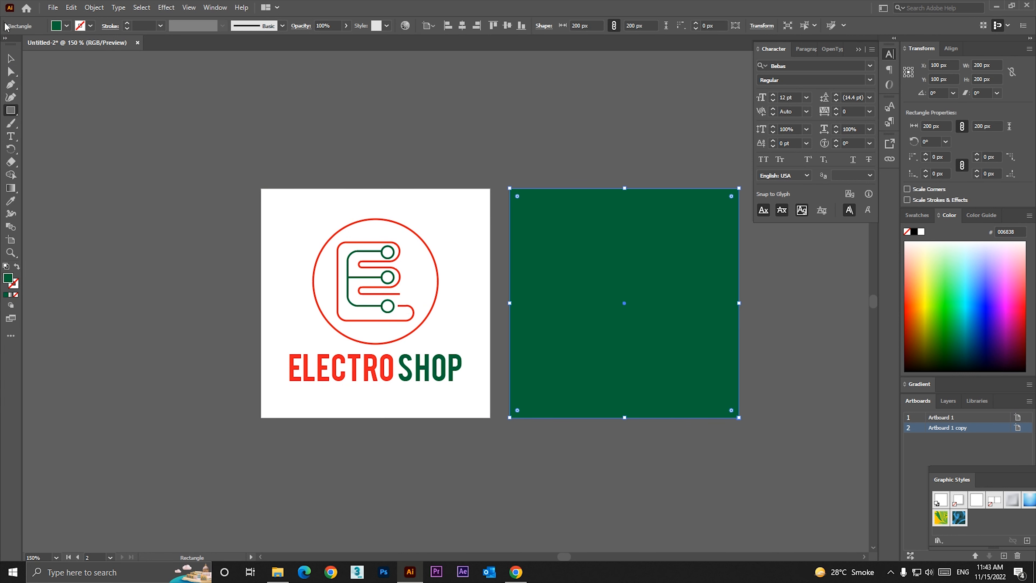
click(11, 59)
click(65, 27)
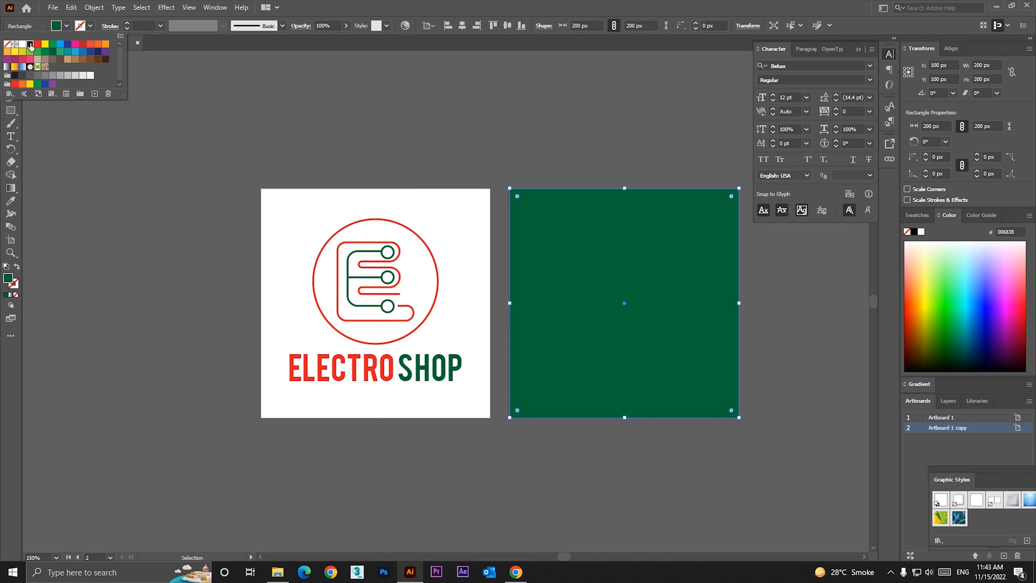
click(31, 45)
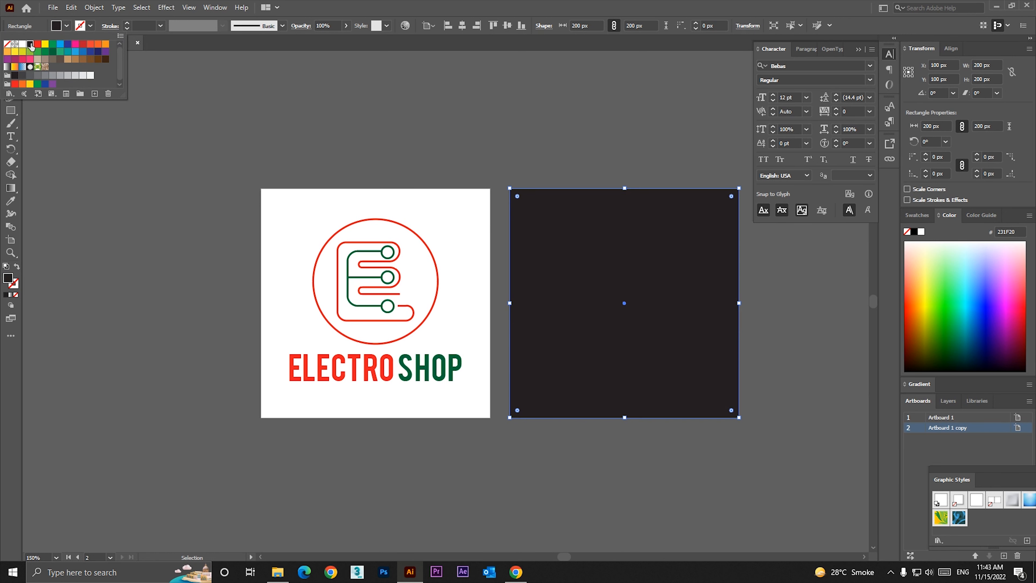
- Send the black rectangle behind the logo on the duplicate artboard, collapse the character settings and deselect everything
right_click(567, 261)
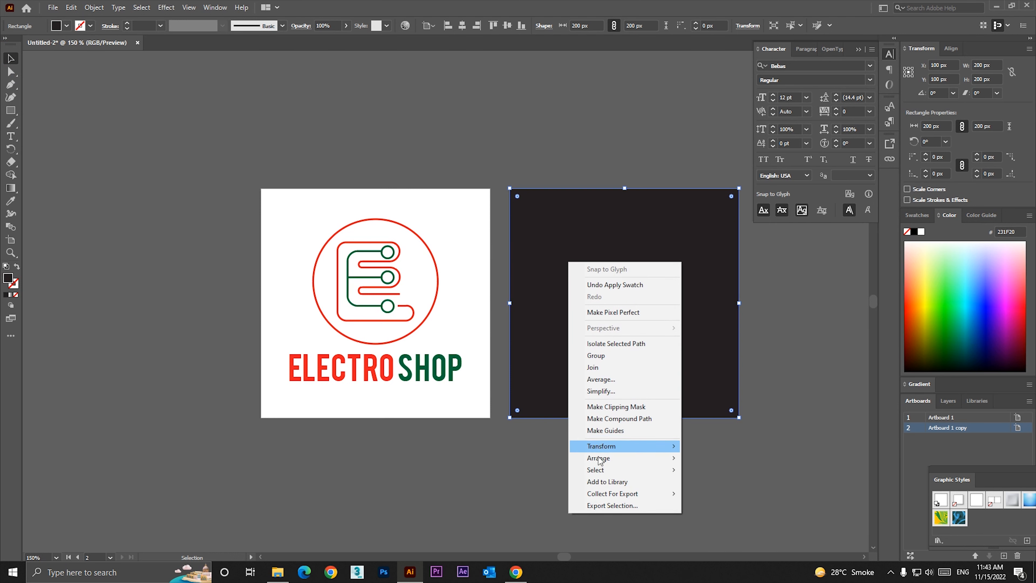
mouse_move(617, 459)
click(703, 497)
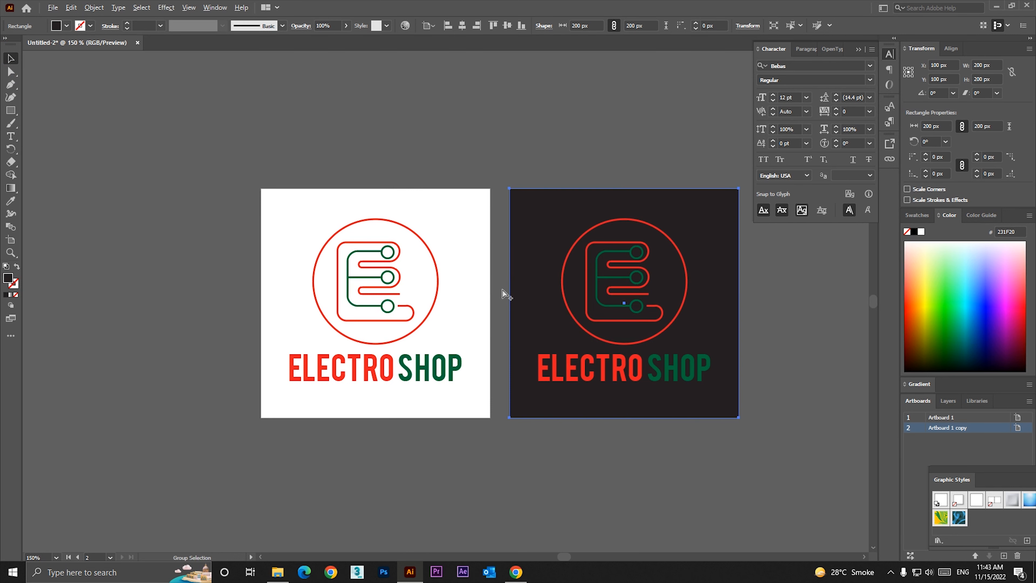
key(ctrl+alt+0)
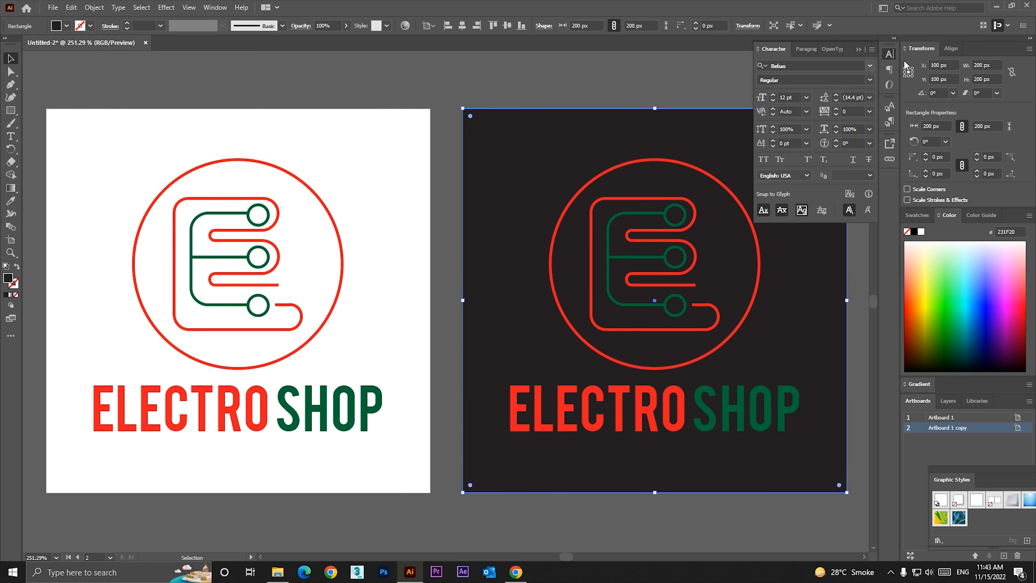
click(889, 54)
click(677, 86)
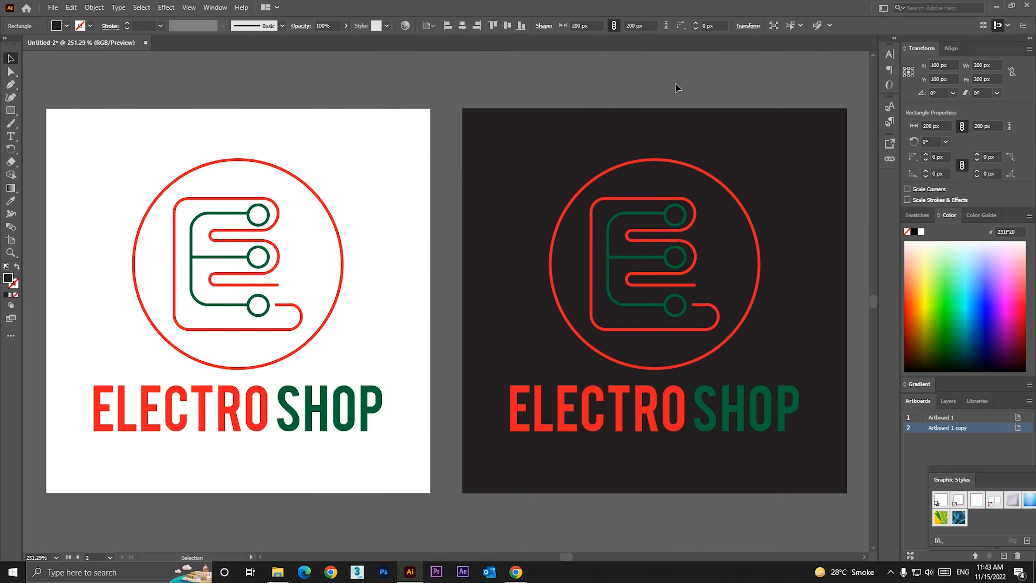